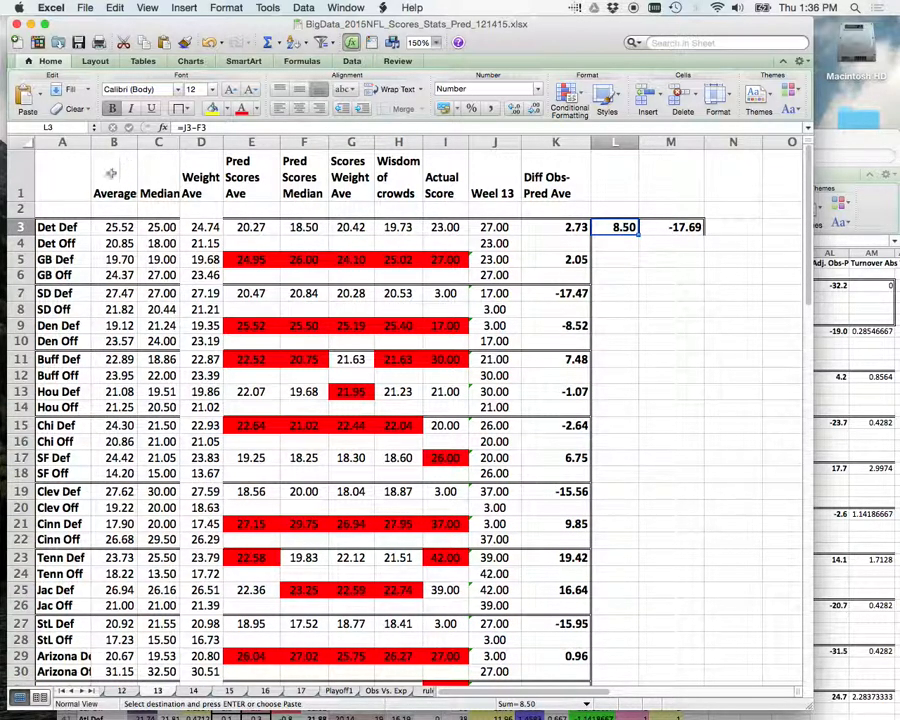
Examine the team, average, median, weighted average and predicted score columns A through H on sheet 13.
{"action": "left_click", "coordinate": [72, 142]}
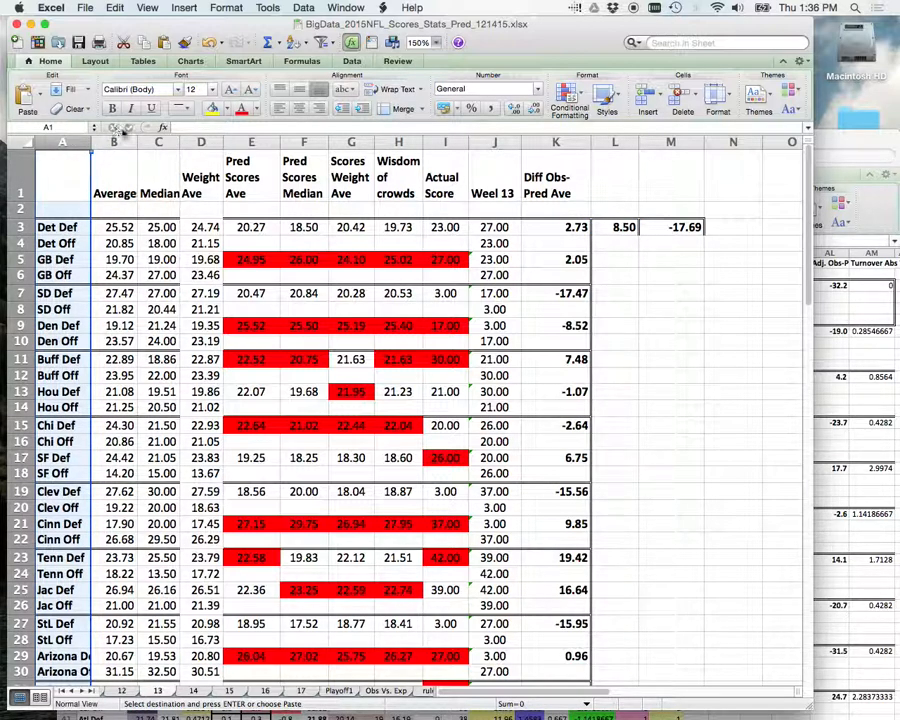
{"action": "left_click", "coordinate": [118, 142]}
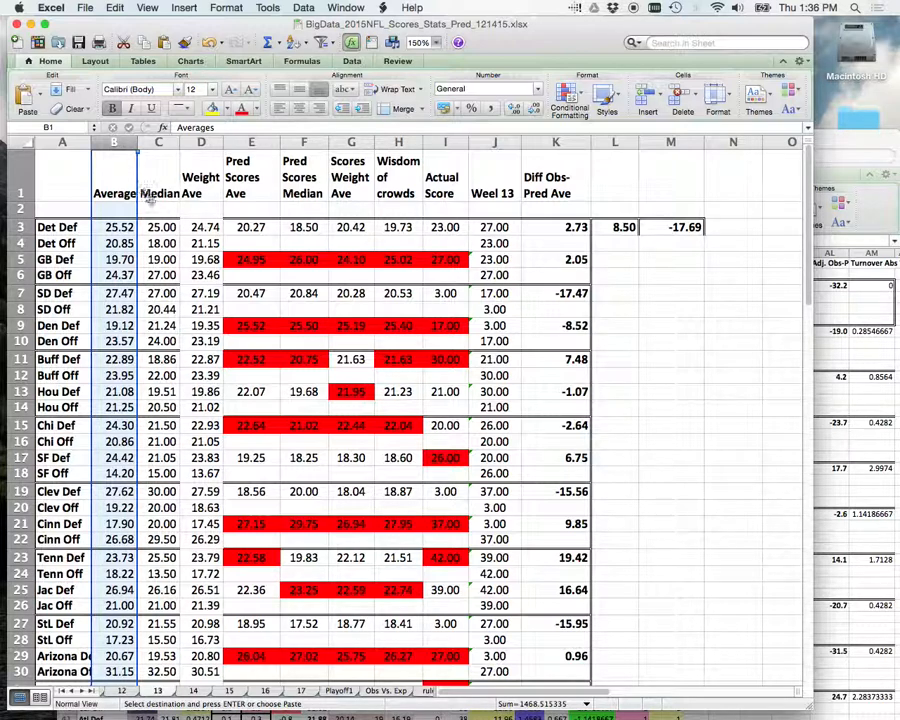
{"action": "left_click", "coordinate": [162, 142]}
{"action": "left_click", "coordinate": [205, 143]}
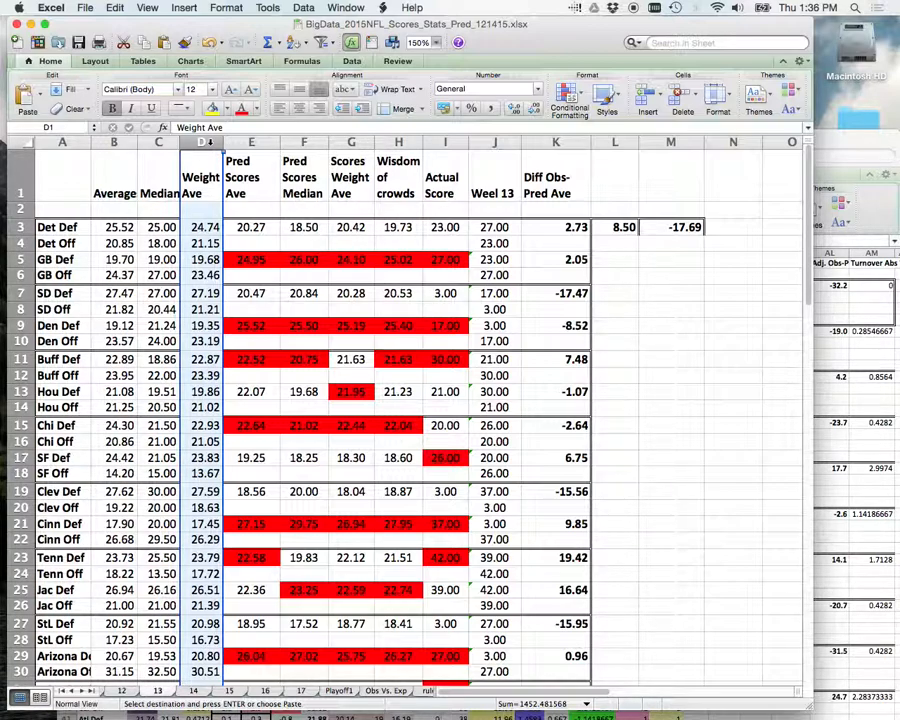
{"action": "left_click_drag", "start_coordinate": [251, 143], "coordinate": [400, 143]}
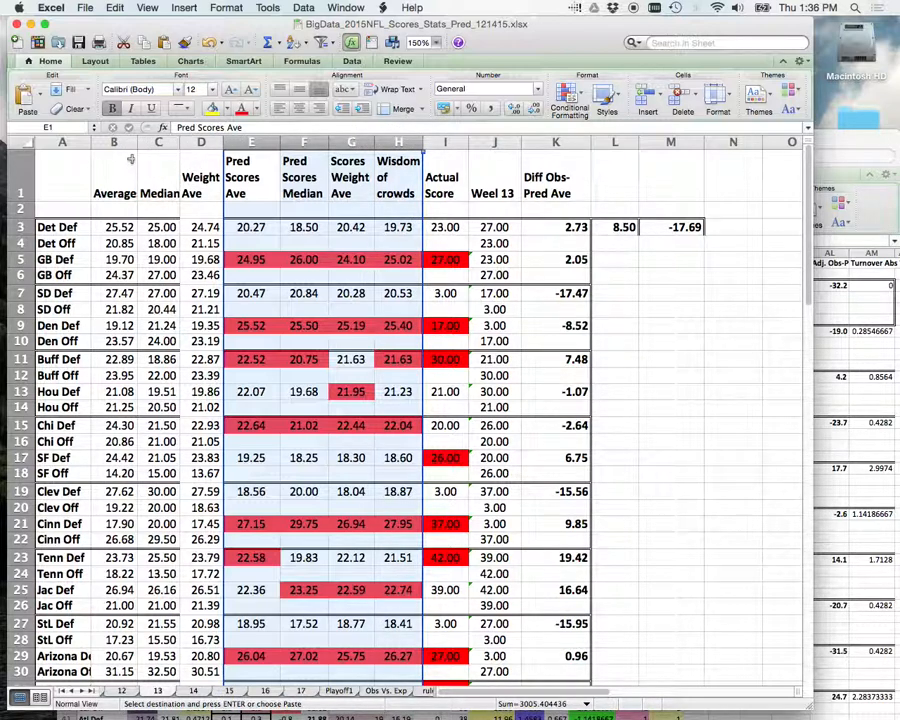
{"action": "left_click", "coordinate": [400, 142]}
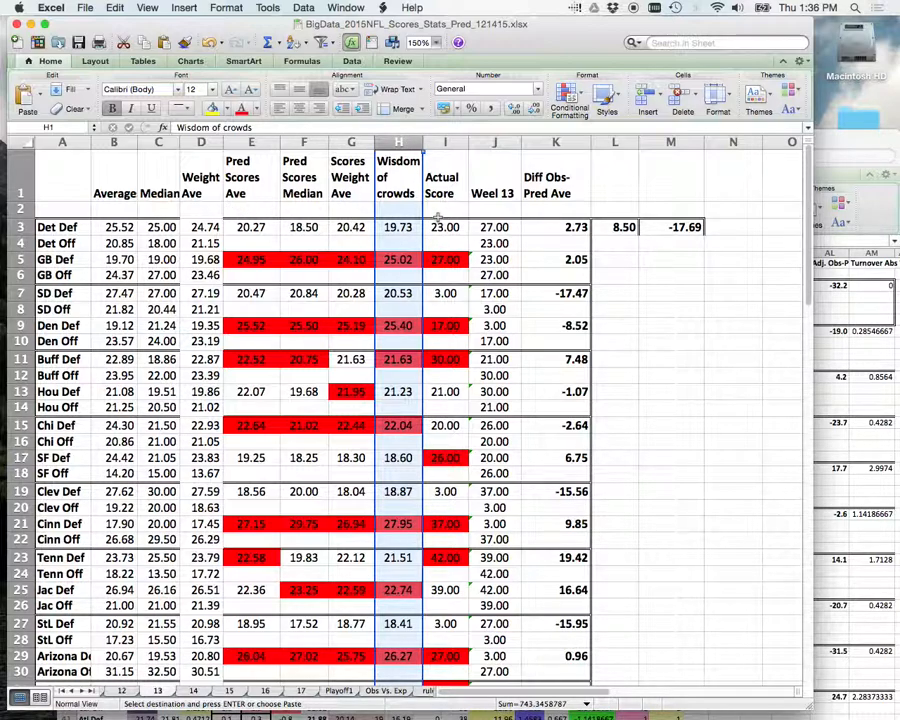
{"action": "scroll", "coordinate": [437, 216], "scroll_direction": "down", "scroll_amount": 1}
{"action": "scroll", "coordinate": [437, 216], "scroll_direction": "up", "scroll_amount": 1}
Copy columns E through K of sheet 13 and open sheet 15 at 150% zoom.
{"action": "left_click", "coordinate": [260, 141]}
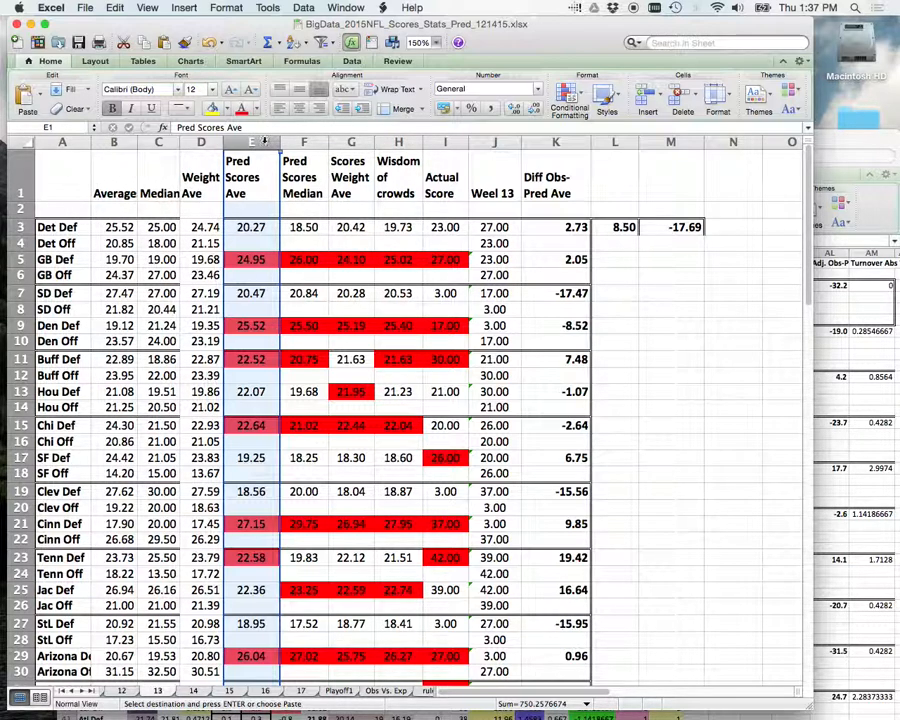
{"action": "left_click_drag", "start_coordinate": [267, 139], "coordinate": [538, 141]}
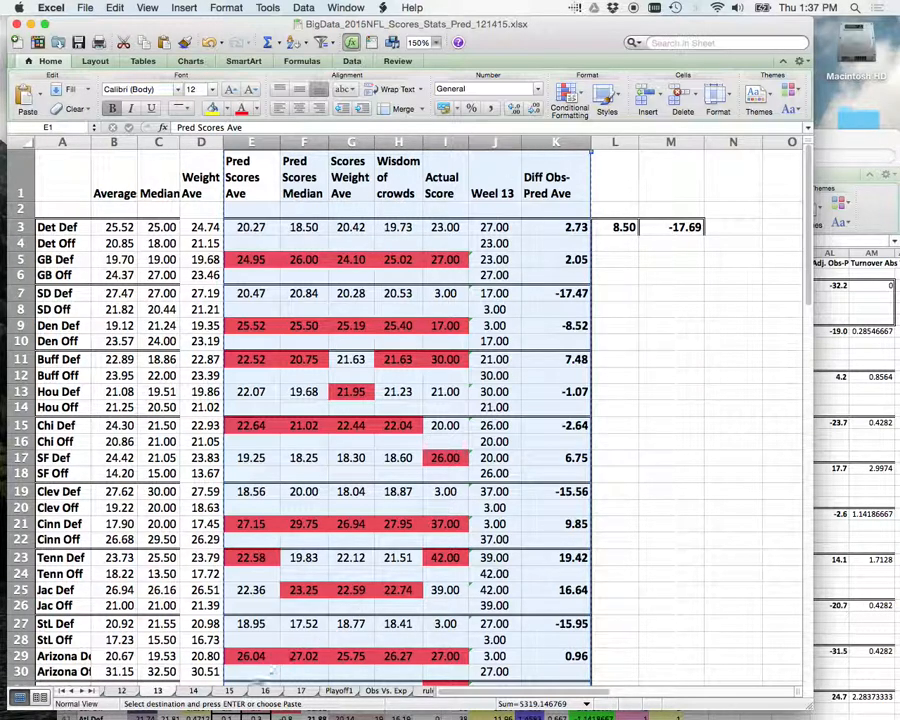
{"action": "left_click", "coordinate": [230, 691]}
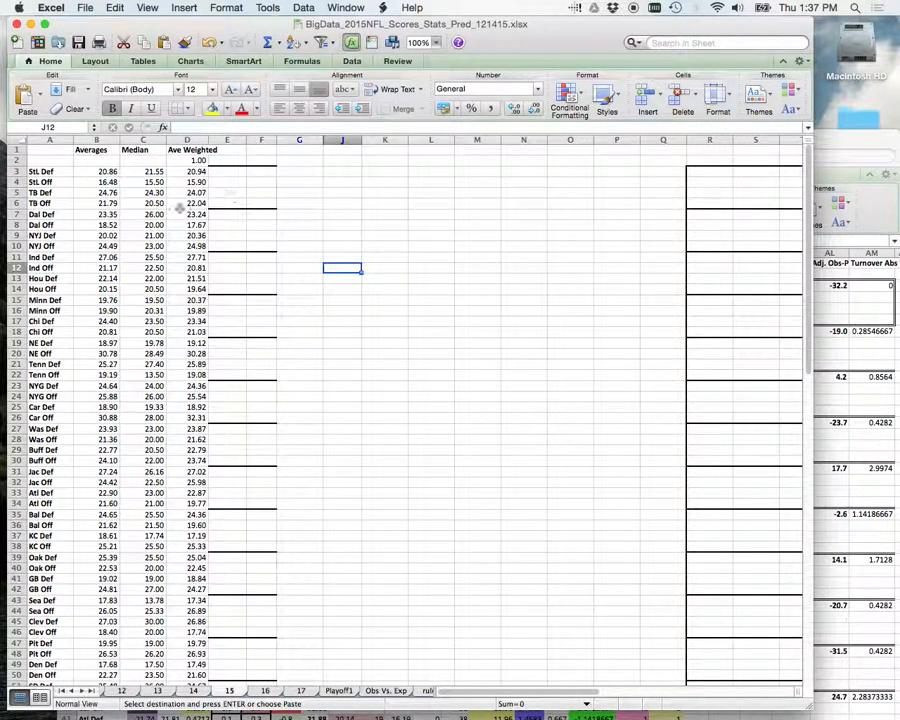
{"action": "left_click", "coordinate": [424, 42]}
{"action": "left_click", "coordinate": [431, 72]}
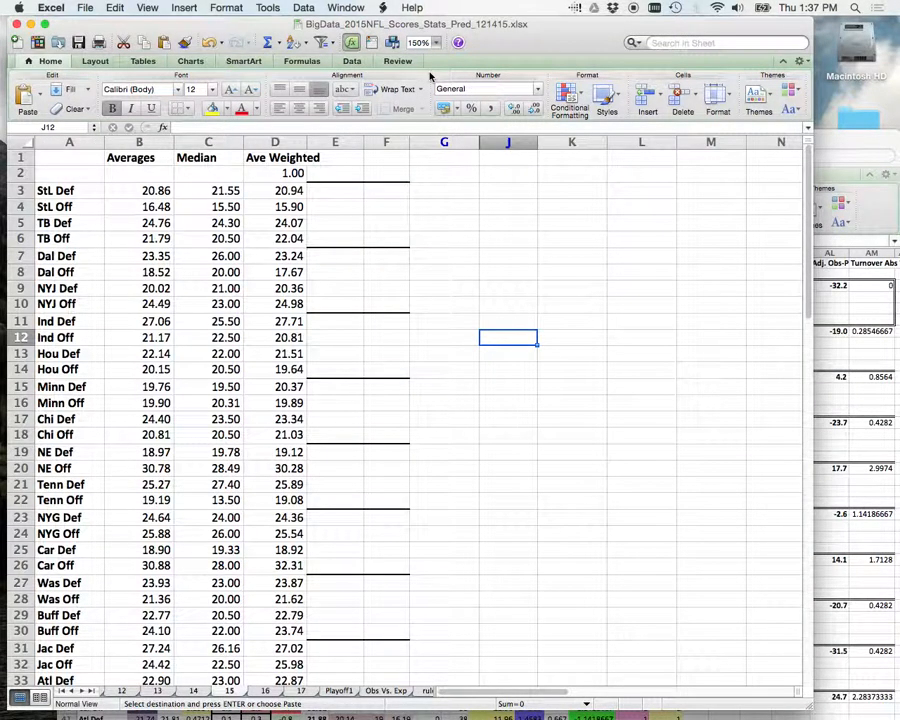
Unhide columns H and I between columns G and J on sheet 15.
{"action": "left_click", "coordinate": [448, 141]}
{"action": "left_click", "coordinate": [520, 159]}
{"action": "left_click_drag", "start_coordinate": [466, 142], "coordinate": [505, 143]}
{"action": "right_click", "coordinate": [505, 145]}
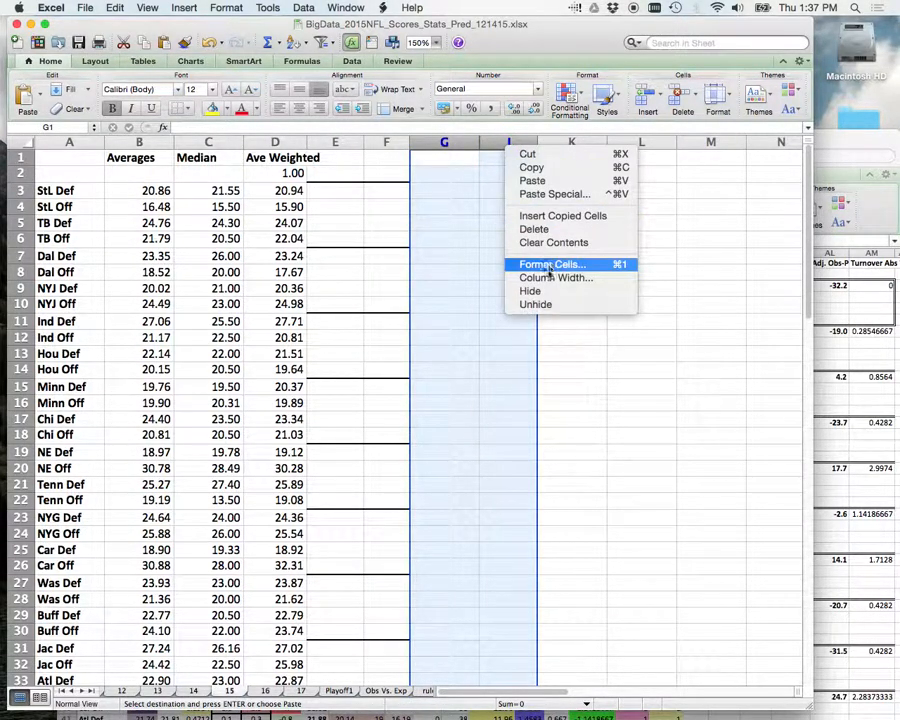
{"action": "left_click", "coordinate": [546, 305]}
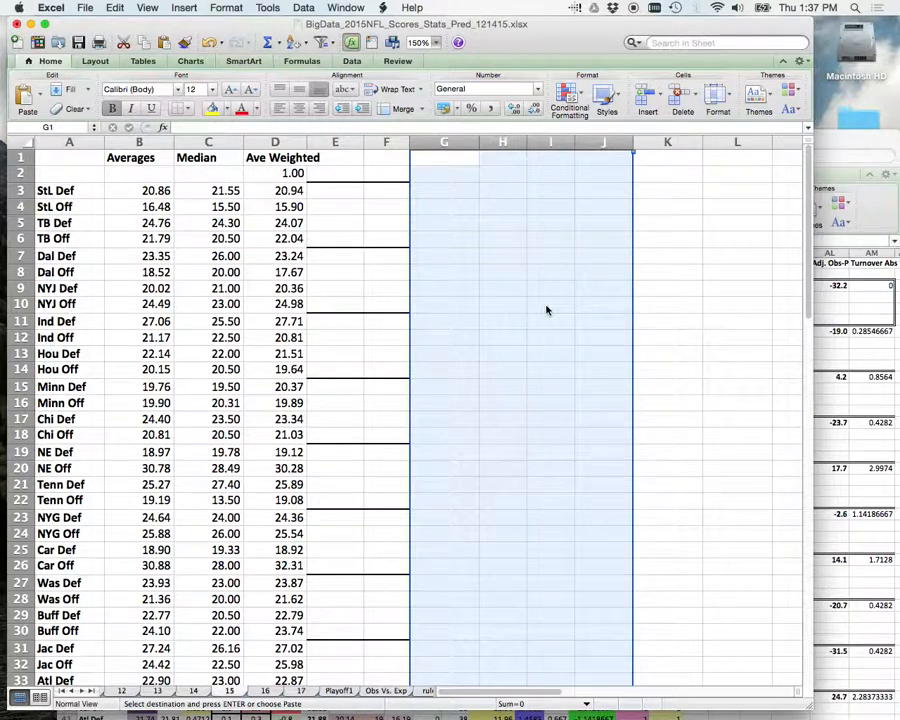
Paste the copied prediction, score and difference columns into sheet 15 starting at cell E1.
{"action": "left_click", "coordinate": [345, 157]}
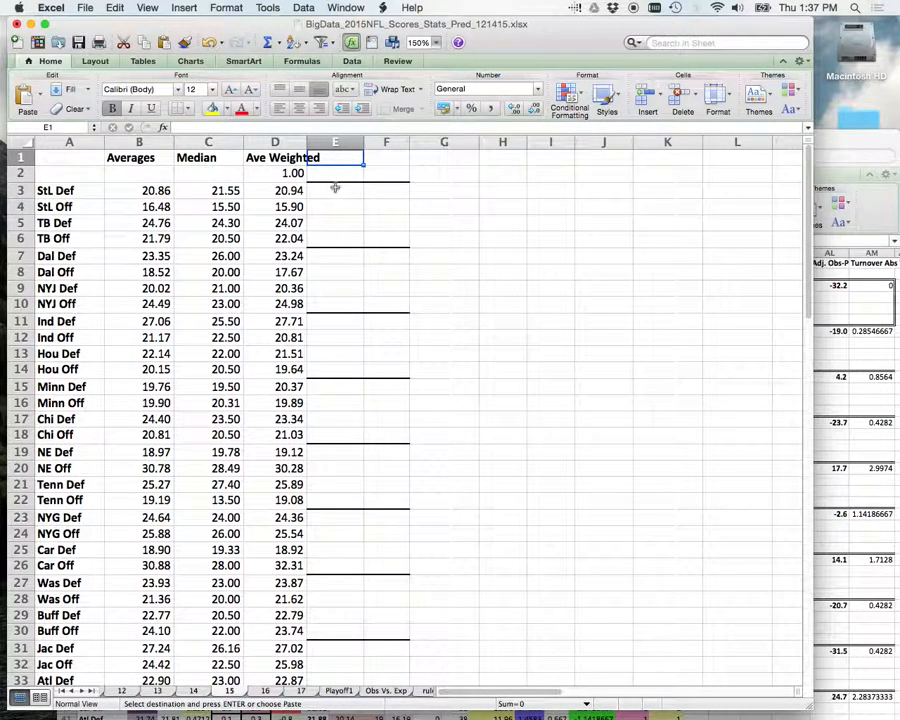
{"action": "left_click", "coordinate": [38, 96]}
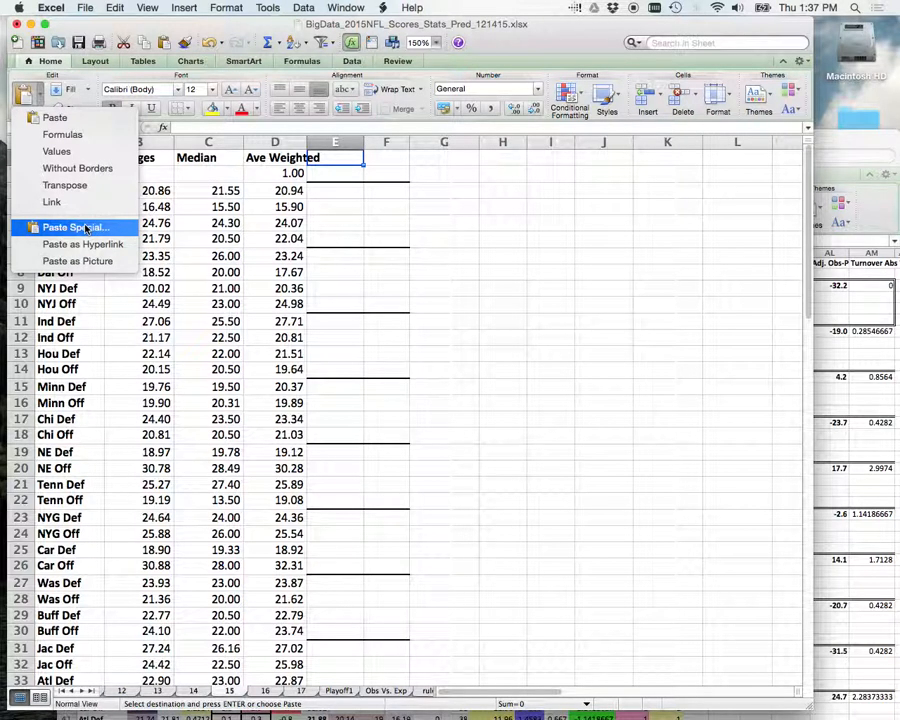
{"action": "left_click", "coordinate": [199, 28]}
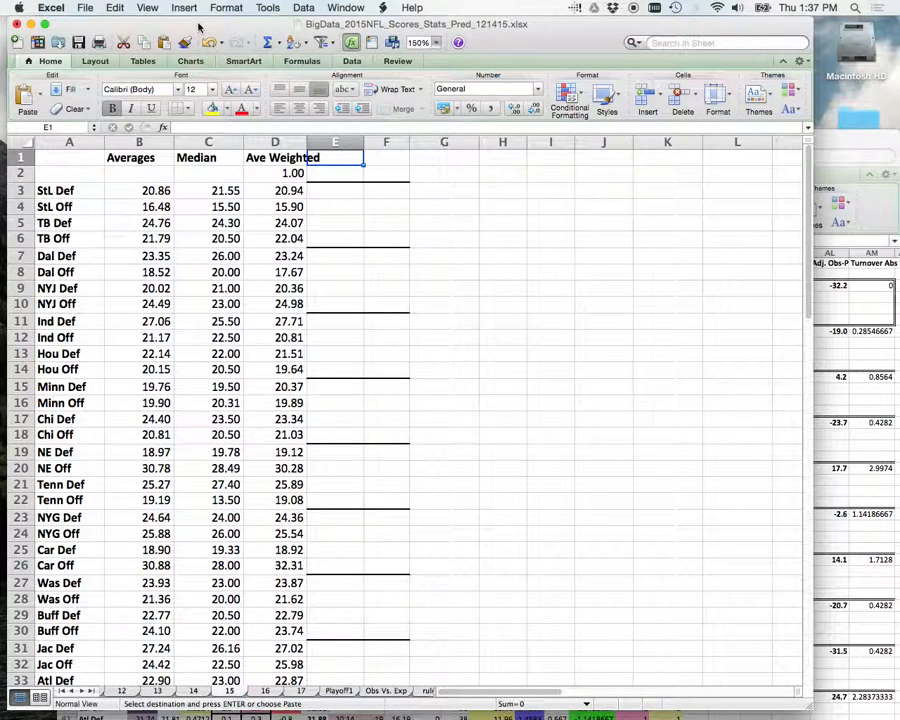
{"action": "key", "text": "super+v"}
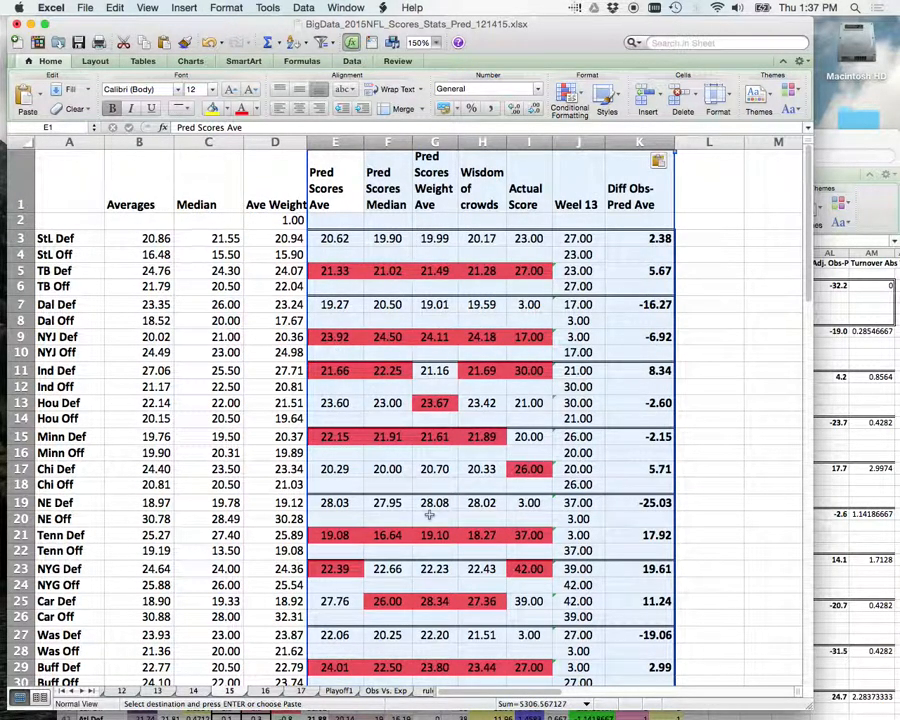
Remove the fill colour from columns E through I on sheet 15.
{"action": "left_click", "coordinate": [343, 238]}
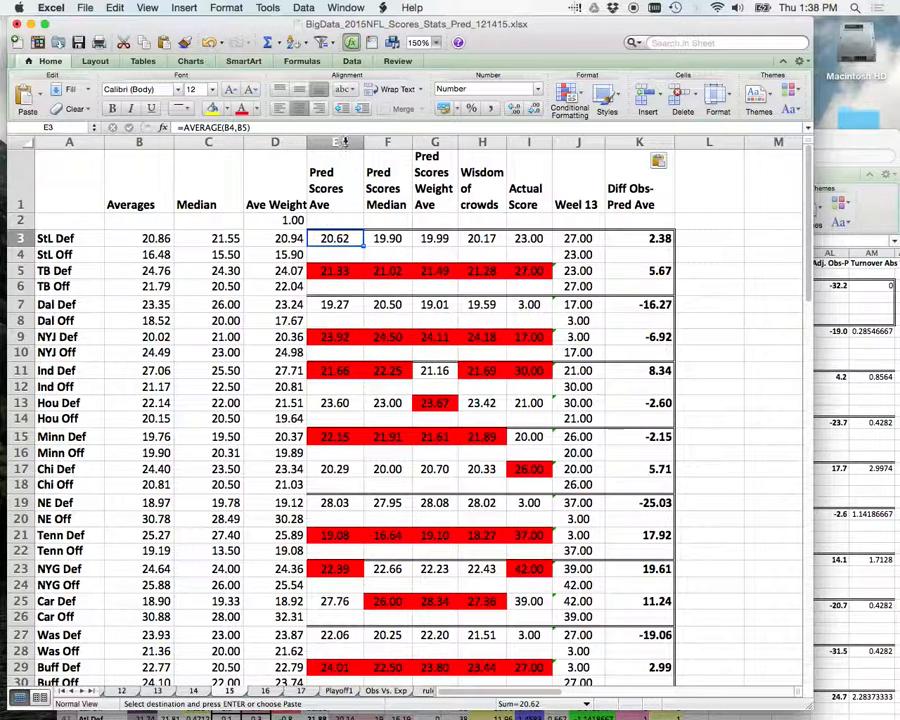
{"action": "left_click_drag", "start_coordinate": [343, 139], "coordinate": [541, 172]}
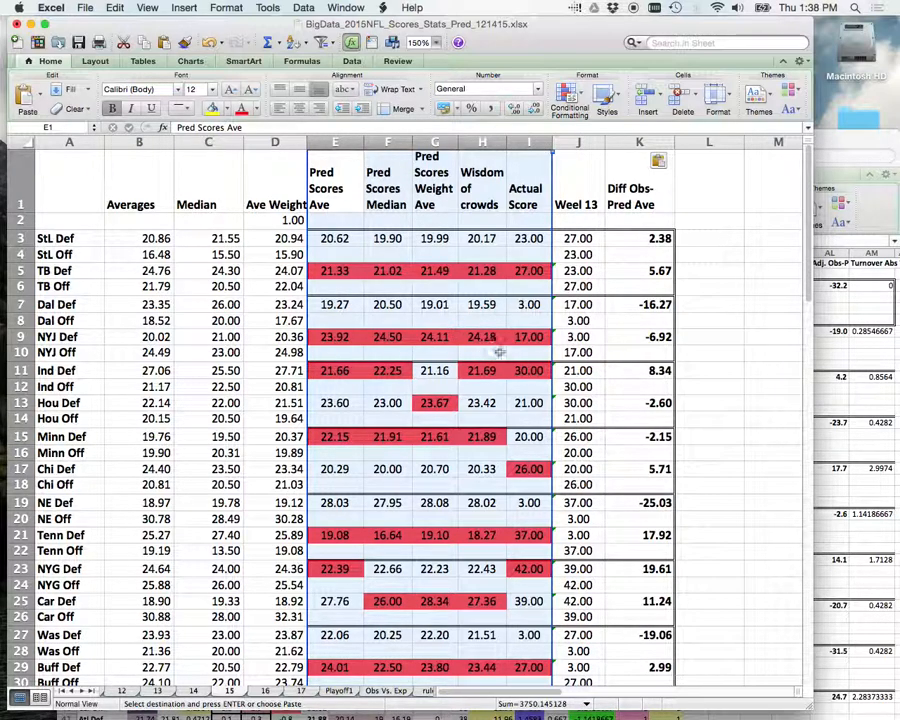
{"action": "left_click", "coordinate": [221, 108]}
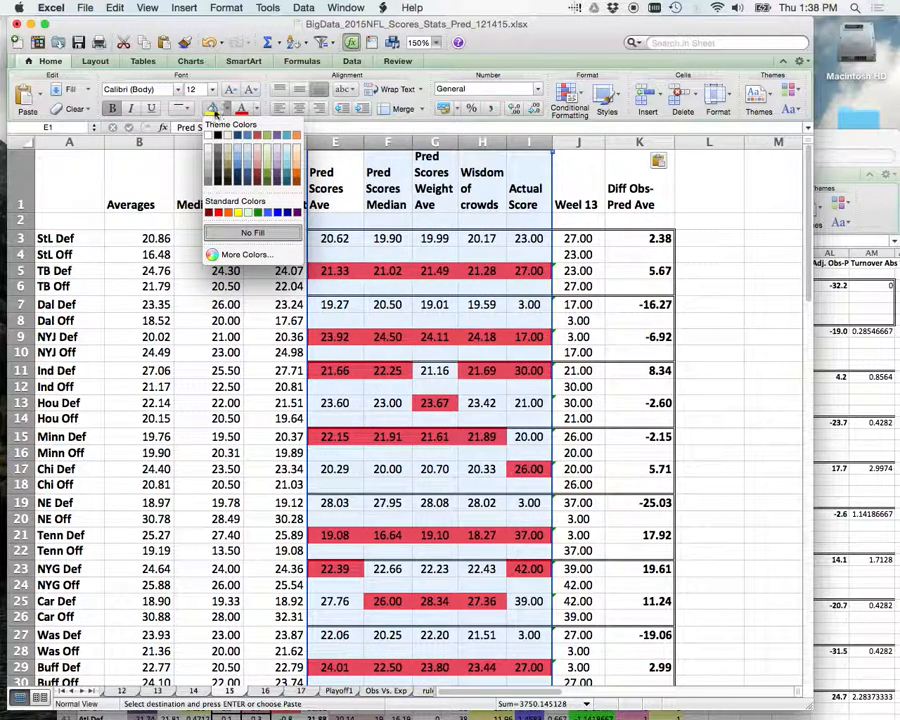
{"action": "left_click", "coordinate": [252, 232]}
{"action": "left_click", "coordinate": [481, 304]}
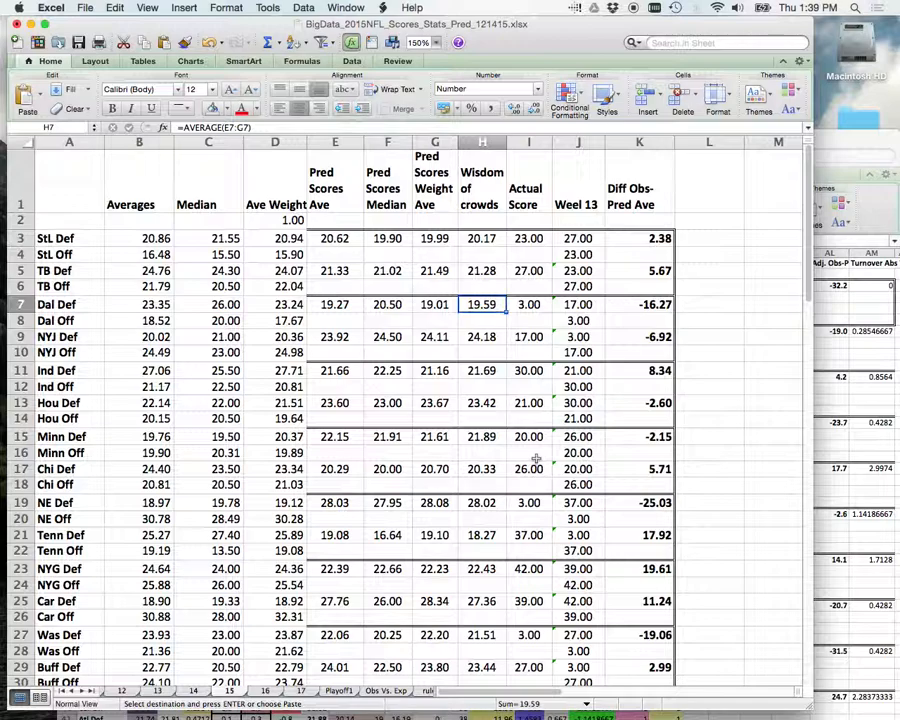
Review the correct and incorrect prediction tallies in E67:H68 beneath the table on sheet 13.
{"action": "scroll", "coordinate": [446, 432], "scroll_direction": "down", "scroll_amount": 5}
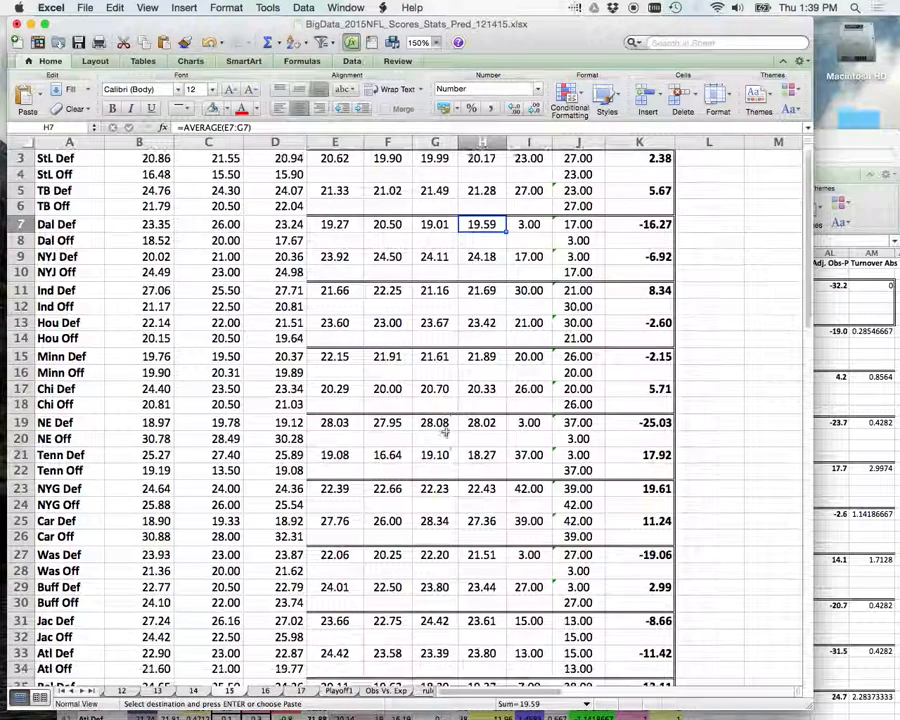
{"action": "left_click", "coordinate": [158, 690]}
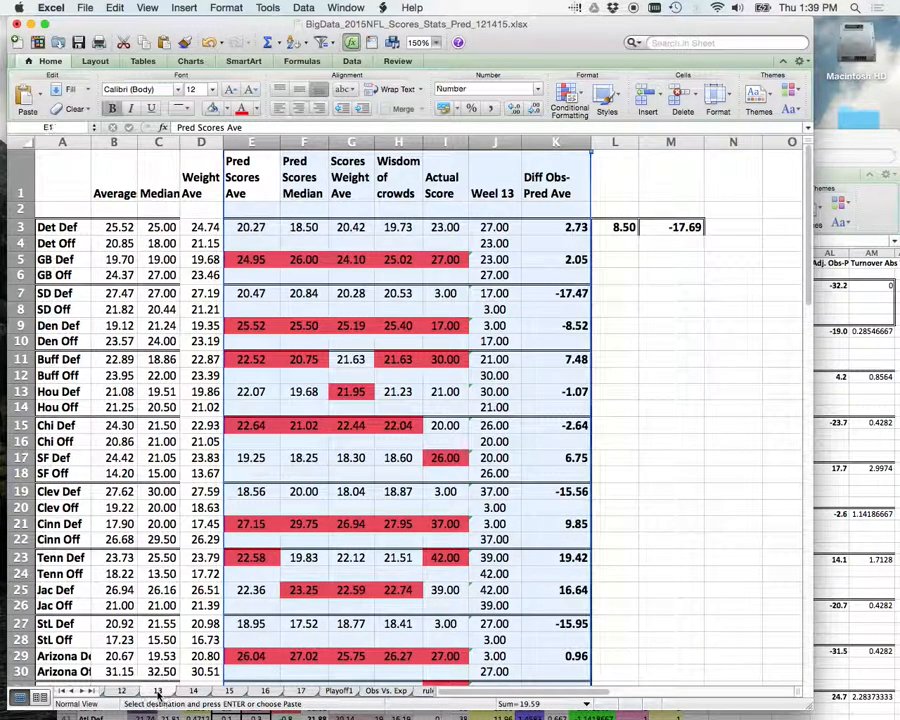
{"action": "scroll", "coordinate": [320, 504], "scroll_direction": "down", "scroll_amount": 15}
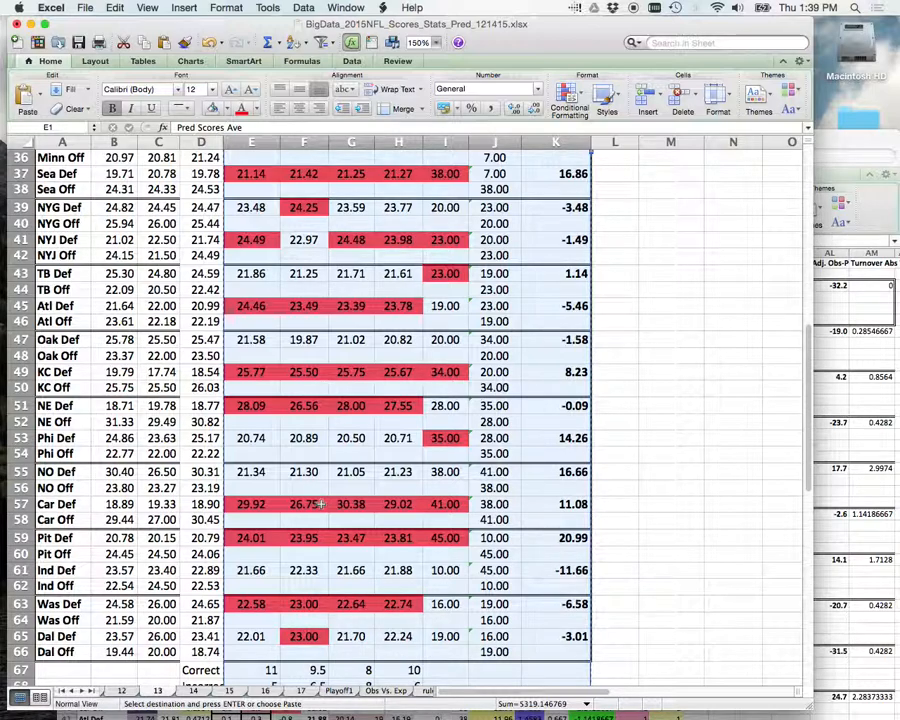
{"action": "scroll", "coordinate": [321, 505], "scroll_direction": "down", "scroll_amount": 3}
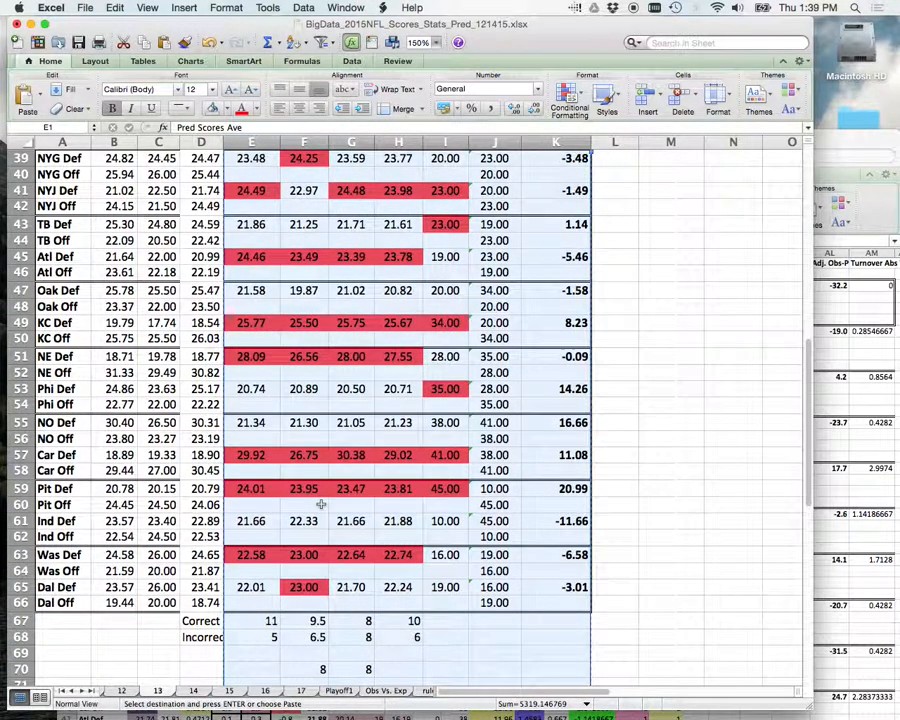
{"action": "scroll", "coordinate": [313, 504], "scroll_direction": "down", "scroll_amount": 3}
{"action": "left_click", "coordinate": [272, 572]}
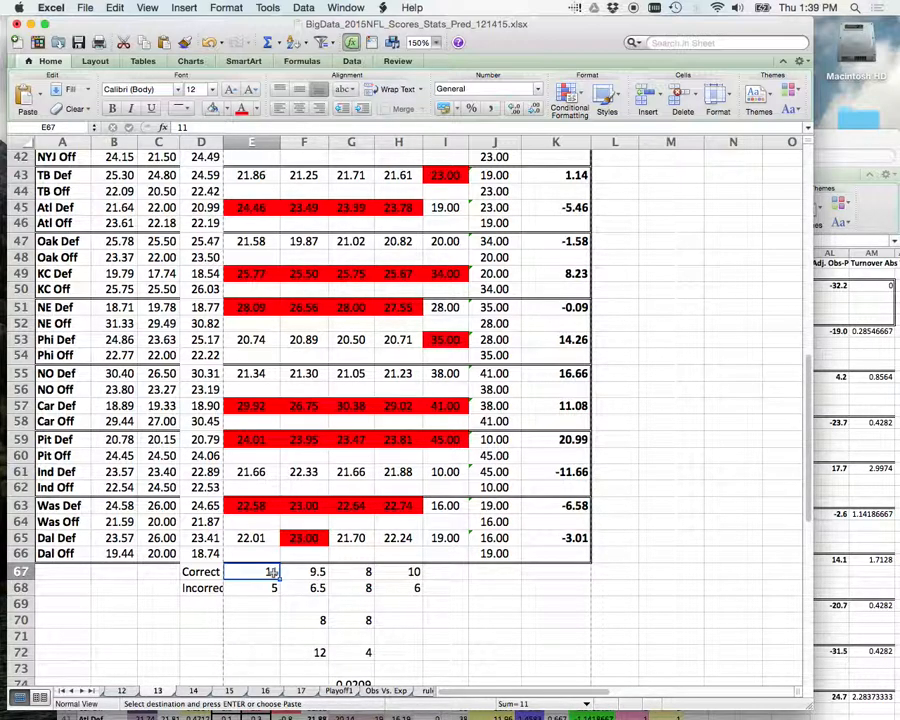
{"action": "left_click_drag", "start_coordinate": [272, 571], "coordinate": [400, 587]}
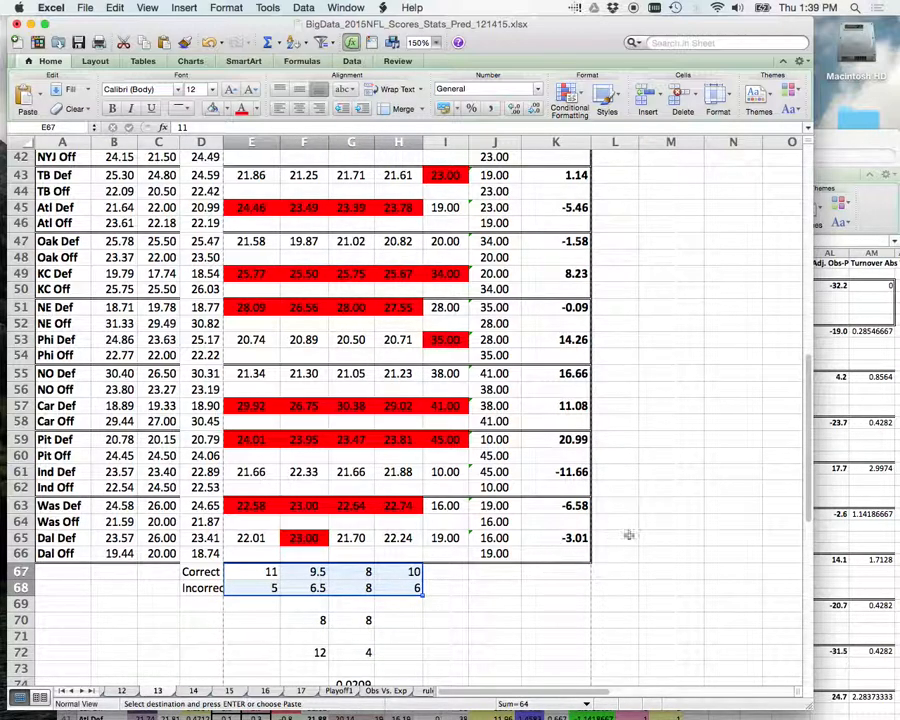
Fill the observed-minus-predicted formula from K3 across to N3 on sheet 13.
{"action": "scroll", "coordinate": [629, 536], "scroll_direction": "up", "scroll_amount": 10}
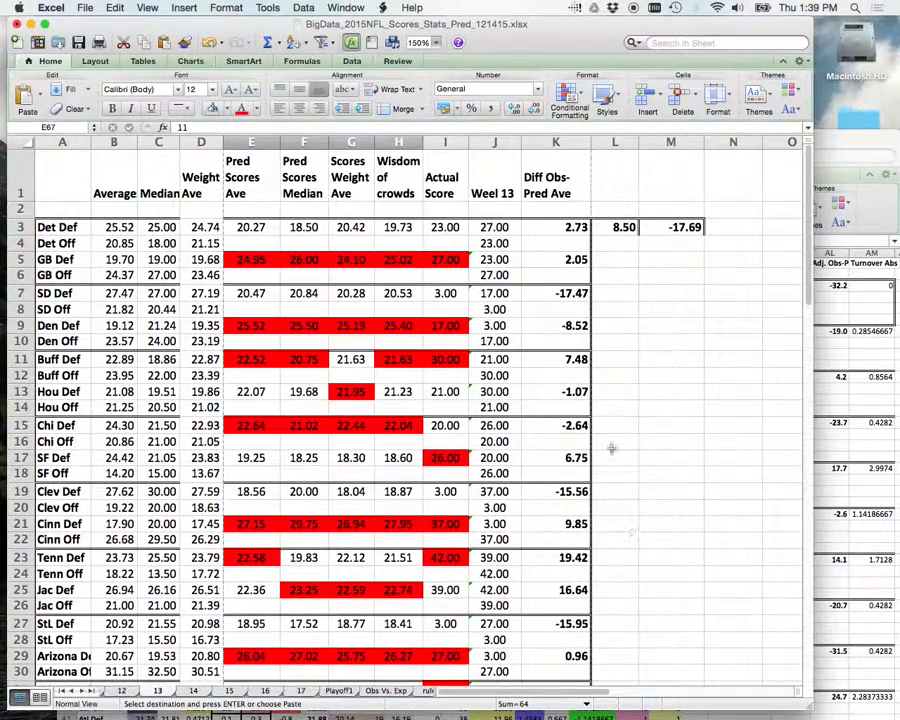
{"action": "left_click", "coordinate": [562, 229]}
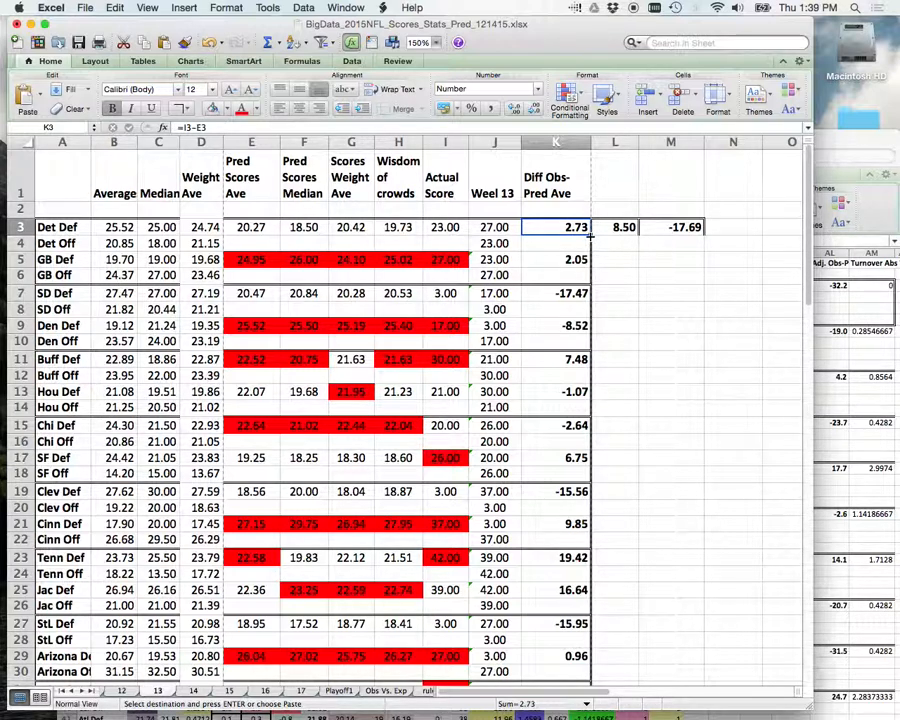
{"action": "left_click_drag", "start_coordinate": [590, 235], "coordinate": [652, 235]}
{"action": "left_click_drag", "start_coordinate": [699, 235], "coordinate": [743, 232]}
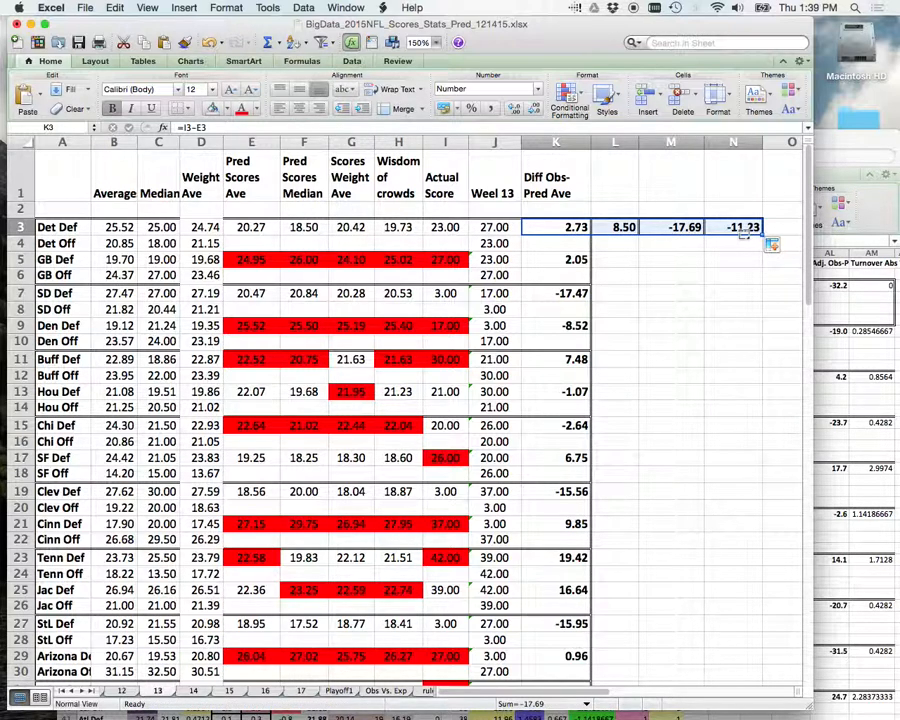
Correct the formula in L3 to =I3-F3 so it subtracts the predicted median from the actual score.
{"action": "left_click", "coordinate": [567, 227]}
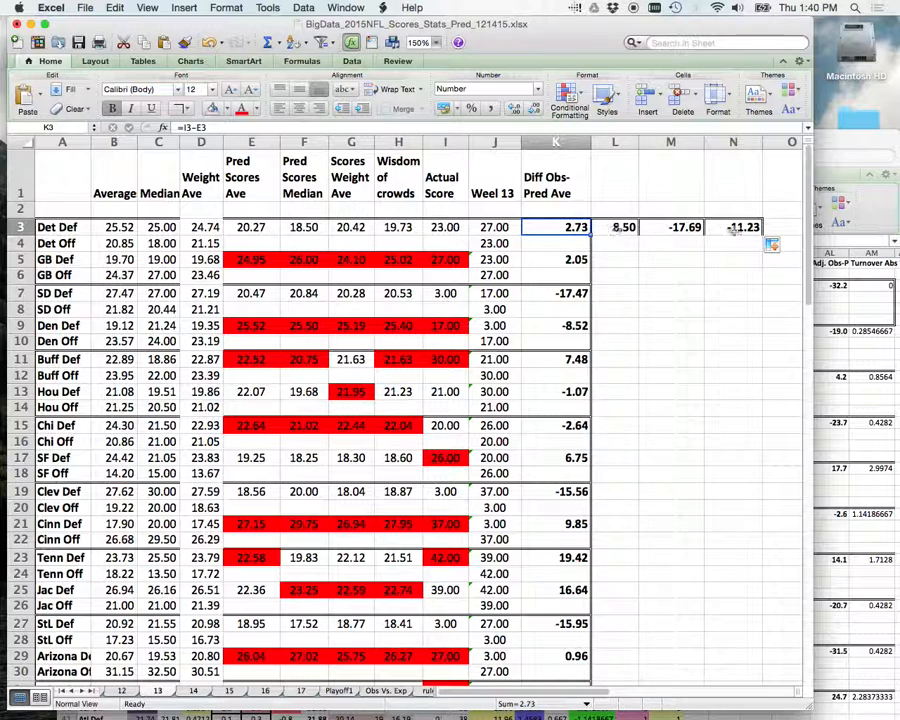
{"action": "left_click", "coordinate": [619, 227]}
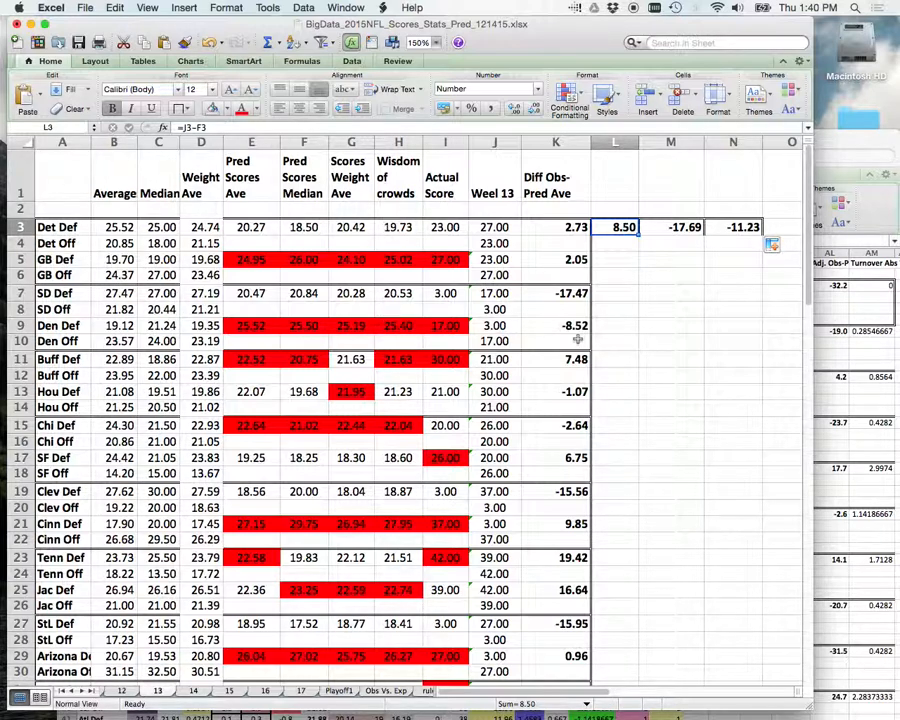
{"action": "left_click", "coordinate": [186, 127]}
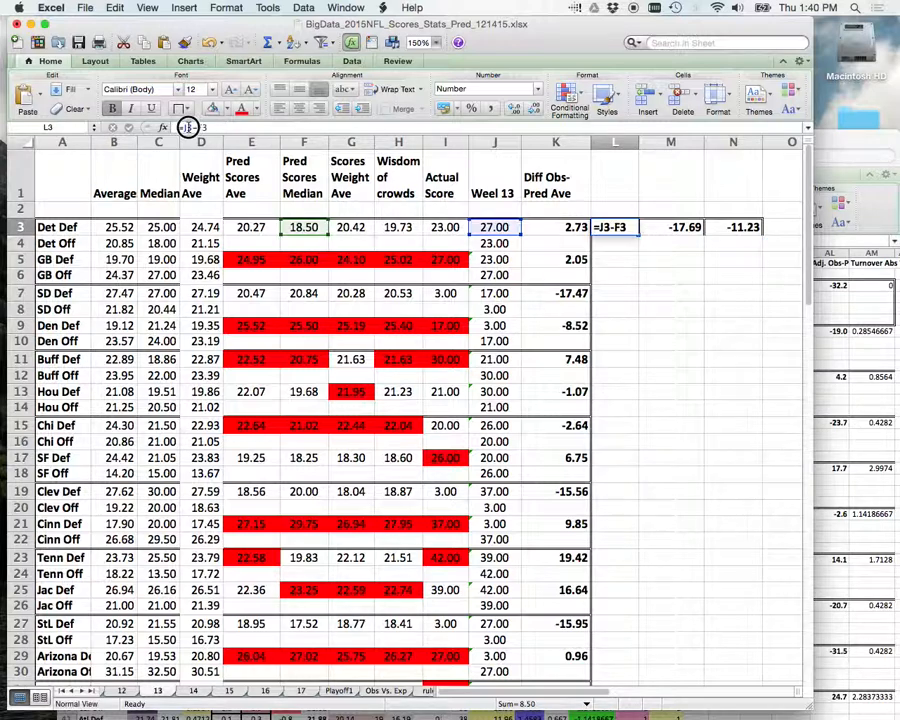
{"action": "key", "text": "BackSpace"}
{"action": "type", "text": "I"}
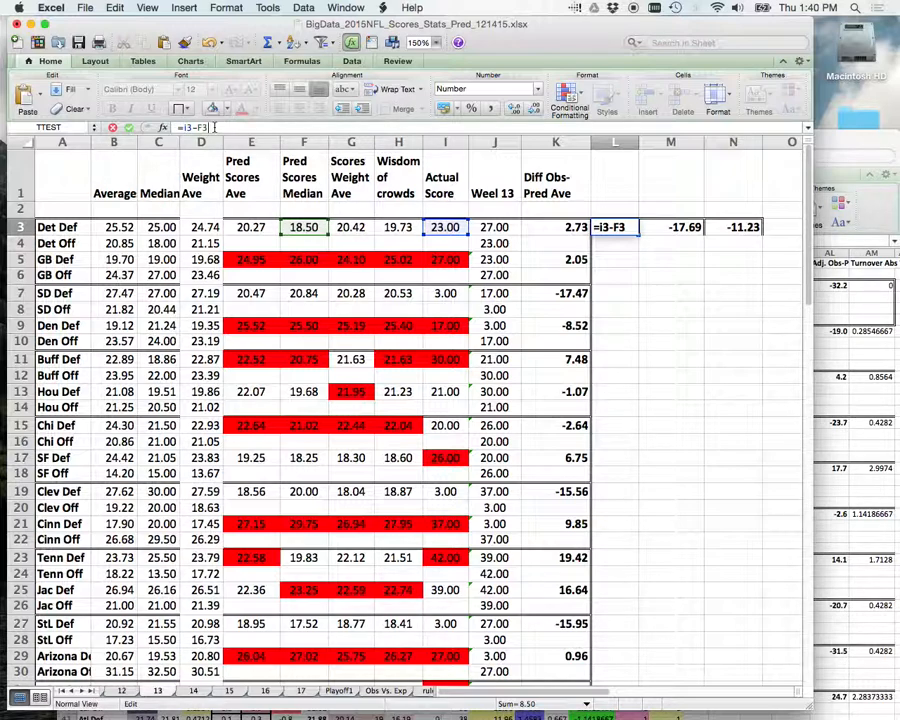
{"action": "key", "text": "Return"}
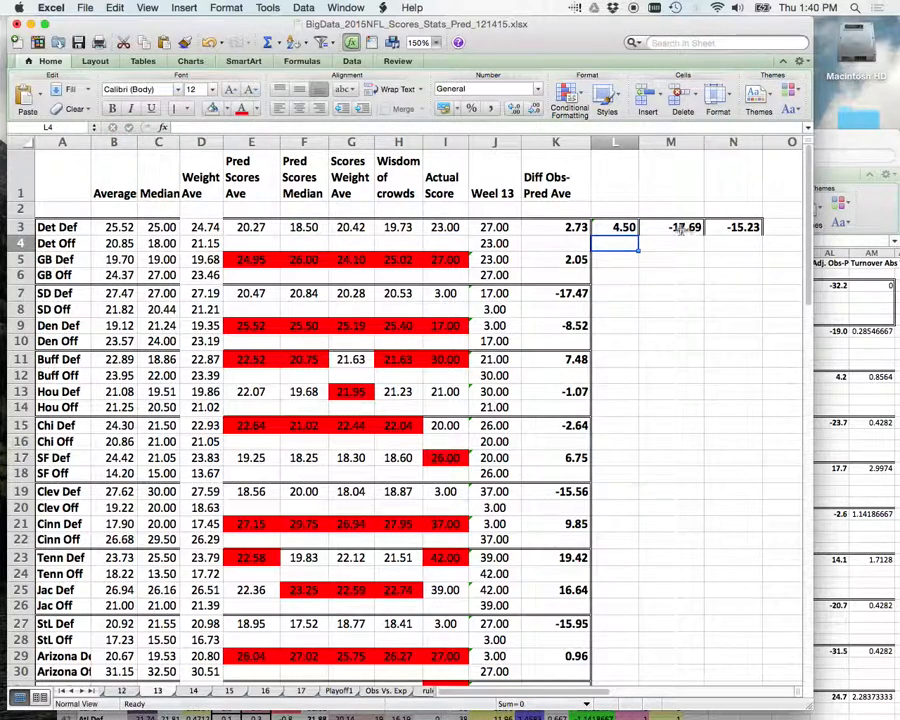
Correct the formula in M3 to =I3-G3 so it subtracts the weighted-average prediction from the actual score.
{"action": "left_click", "coordinate": [676, 228]}
{"action": "left_click", "coordinate": [188, 127]}
{"action": "key", "text": "BackSpace"}
{"action": "type", "text": "I"}
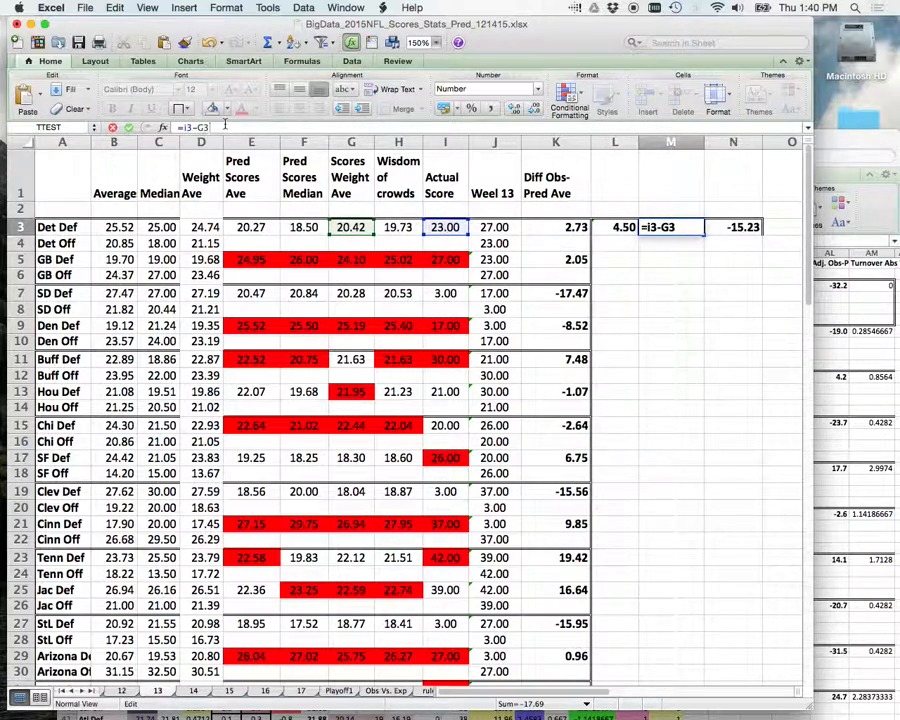
{"action": "key", "text": "Return"}
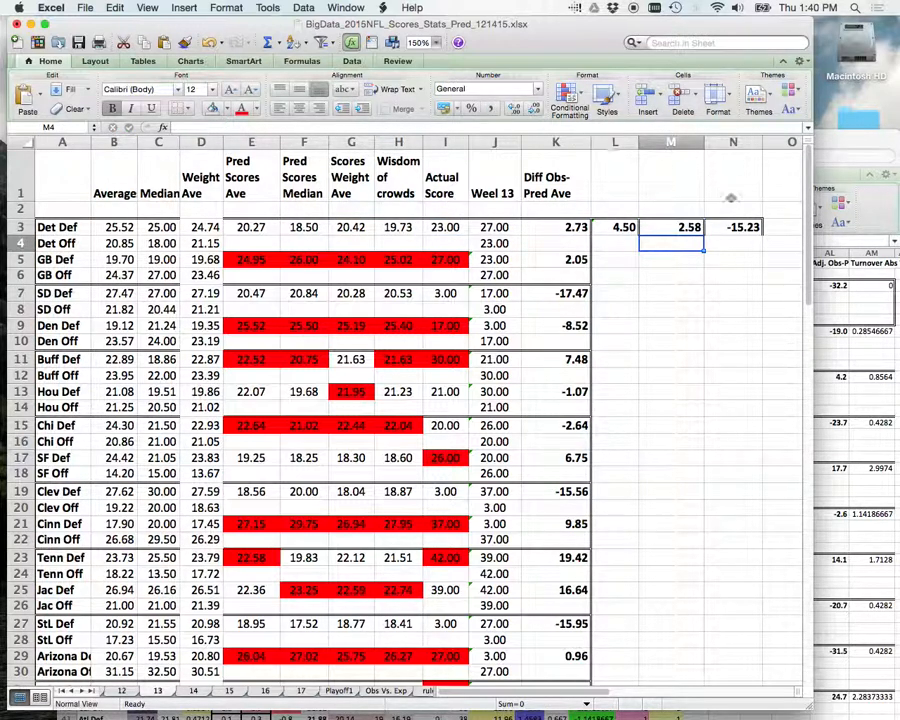
Try changing the formula in N3 on sheet 13 to =L3-I3.
{"action": "left_click", "coordinate": [731, 224]}
{"action": "left_click", "coordinate": [204, 127]}
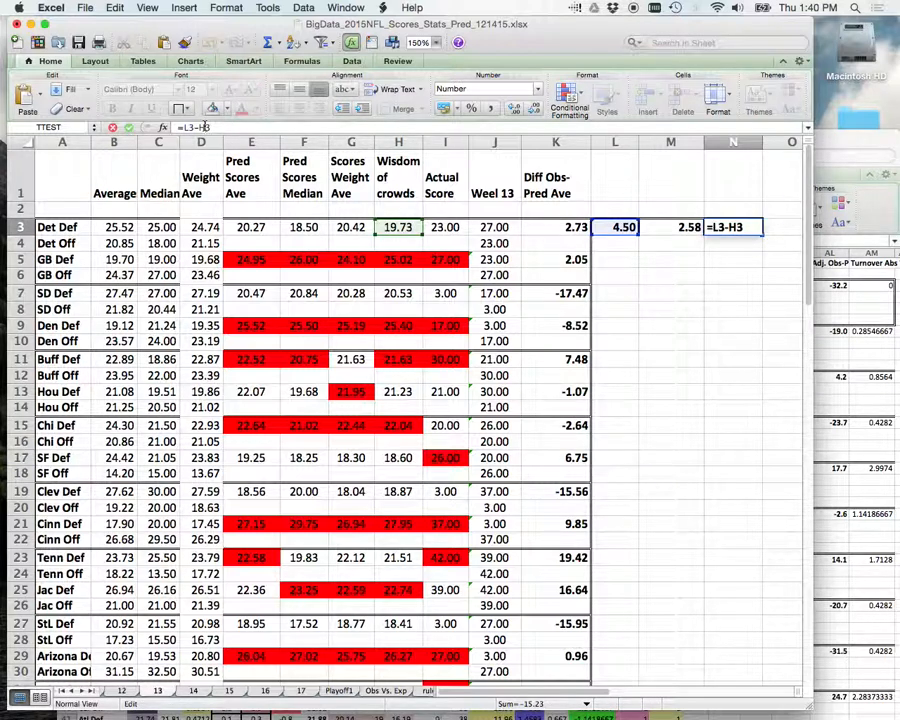
{"action": "key", "text": "BackSpace"}
{"action": "type", "text": "I"}
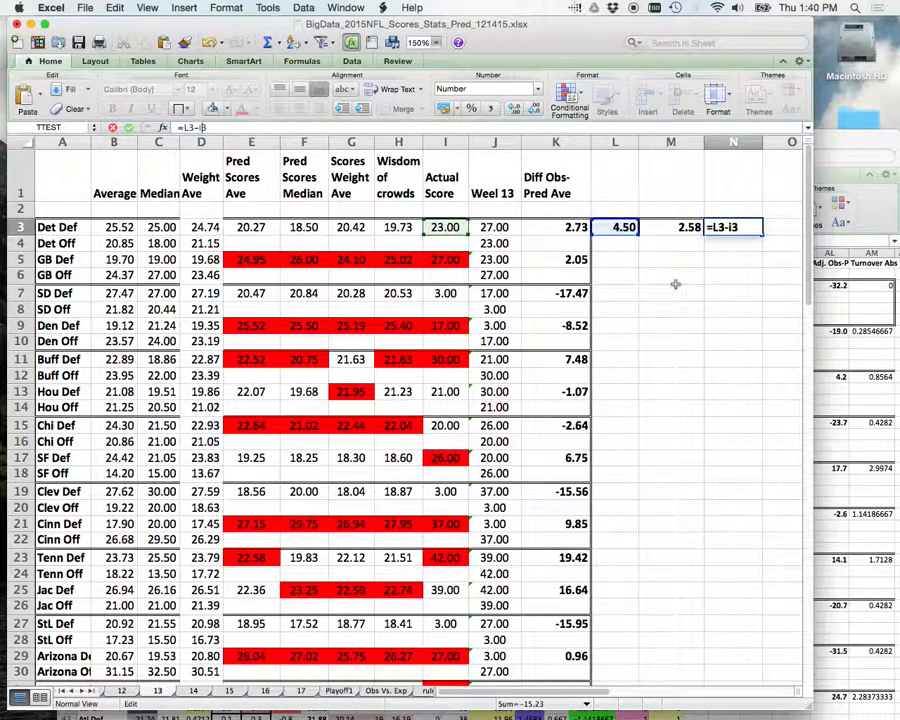
{"action": "key", "text": "Return"}
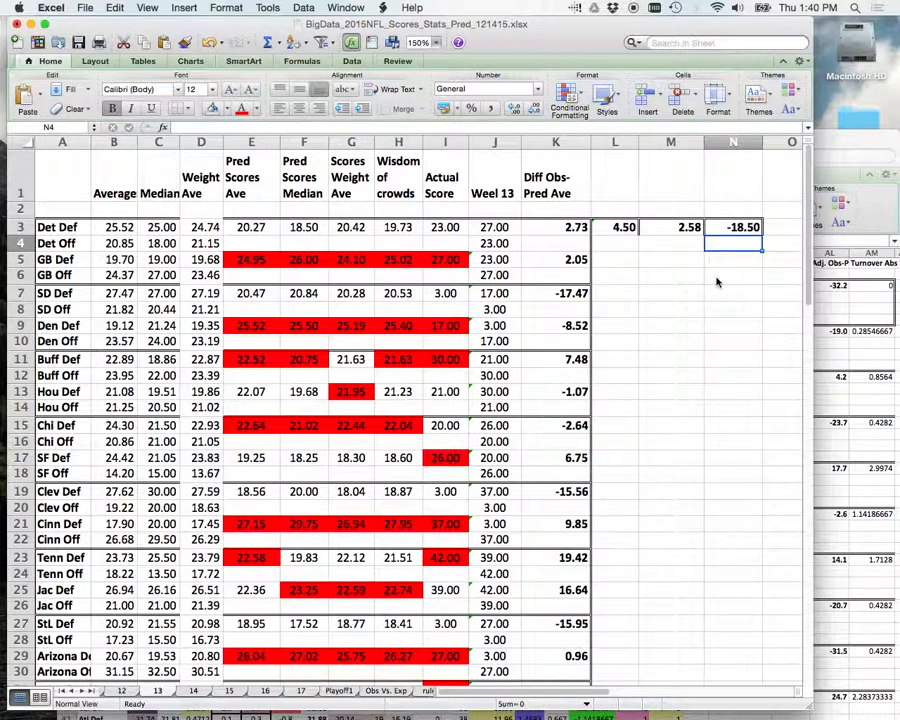
{"action": "left_click", "coordinate": [748, 228]}
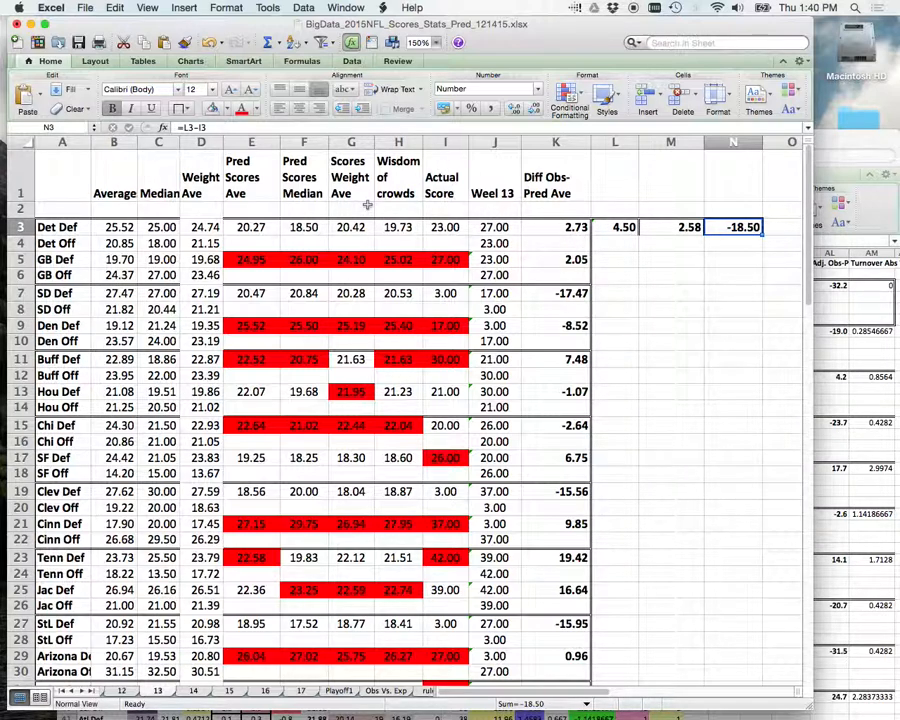
Fill the M3 formula into N3 and correct it to =I3-H3 so it subtracts the wisdom-of-crowds prediction from the actual score.
{"action": "left_click", "coordinate": [670, 227]}
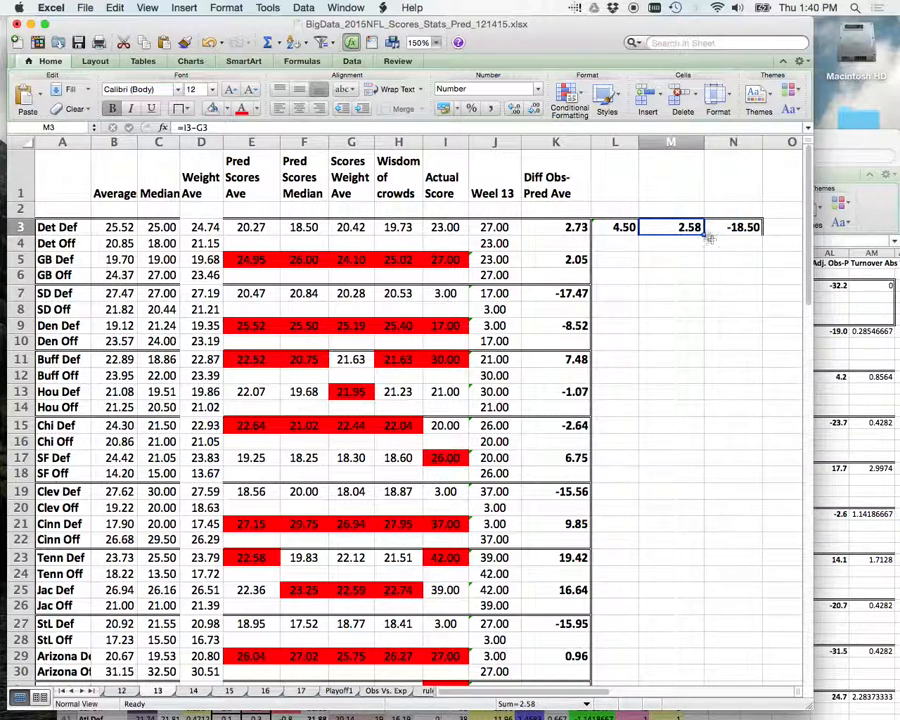
{"action": "left_click_drag", "start_coordinate": [704, 235], "coordinate": [748, 234]}
{"action": "left_click", "coordinate": [748, 230]}
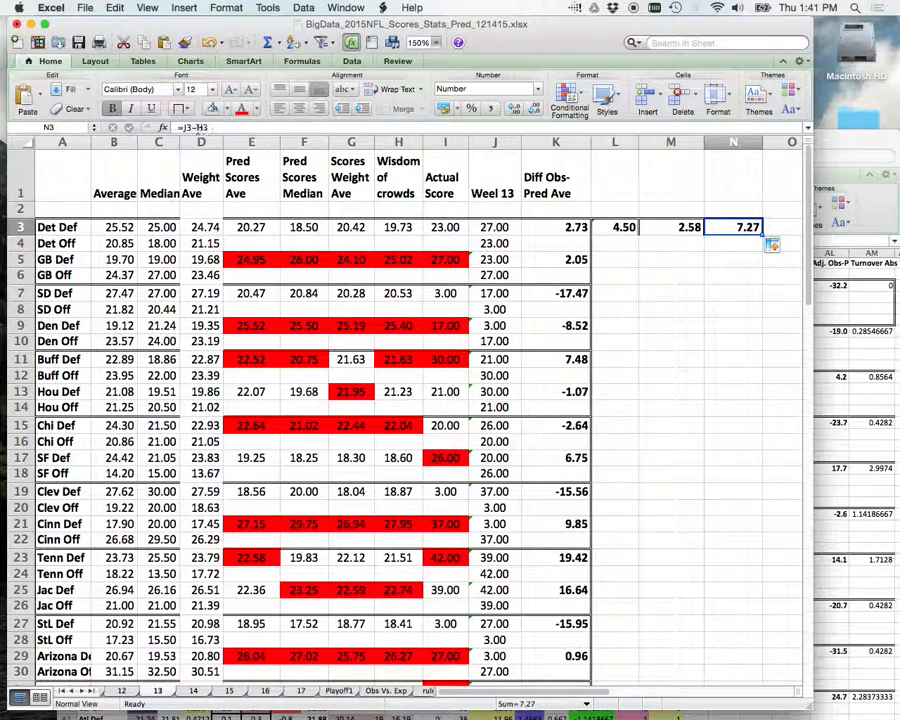
{"action": "left_click", "coordinate": [186, 127]}
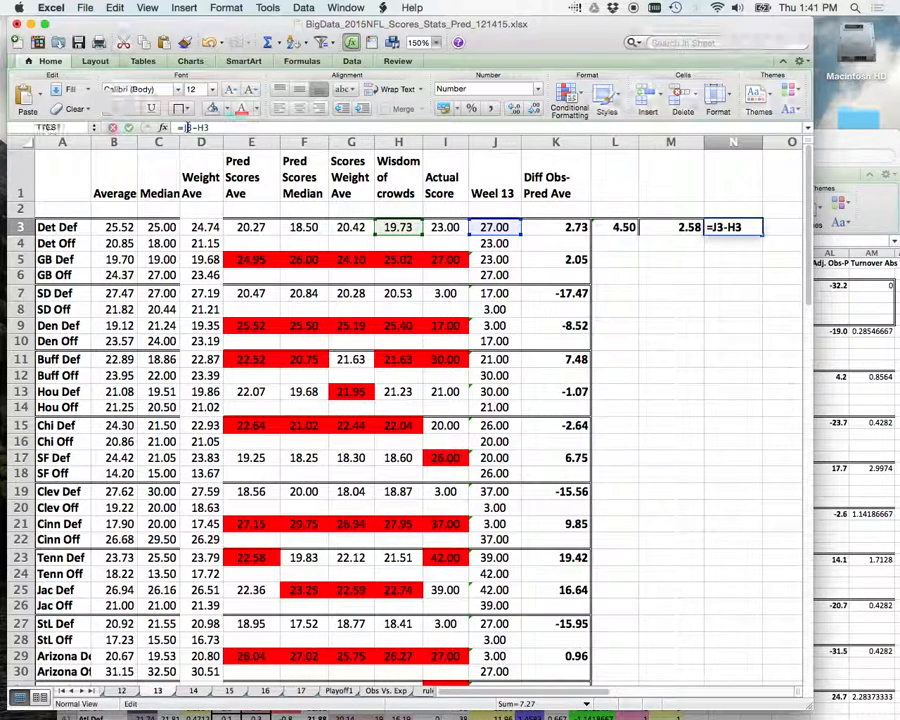
{"action": "key", "text": "BackSpace"}
{"action": "type", "text": "I"}
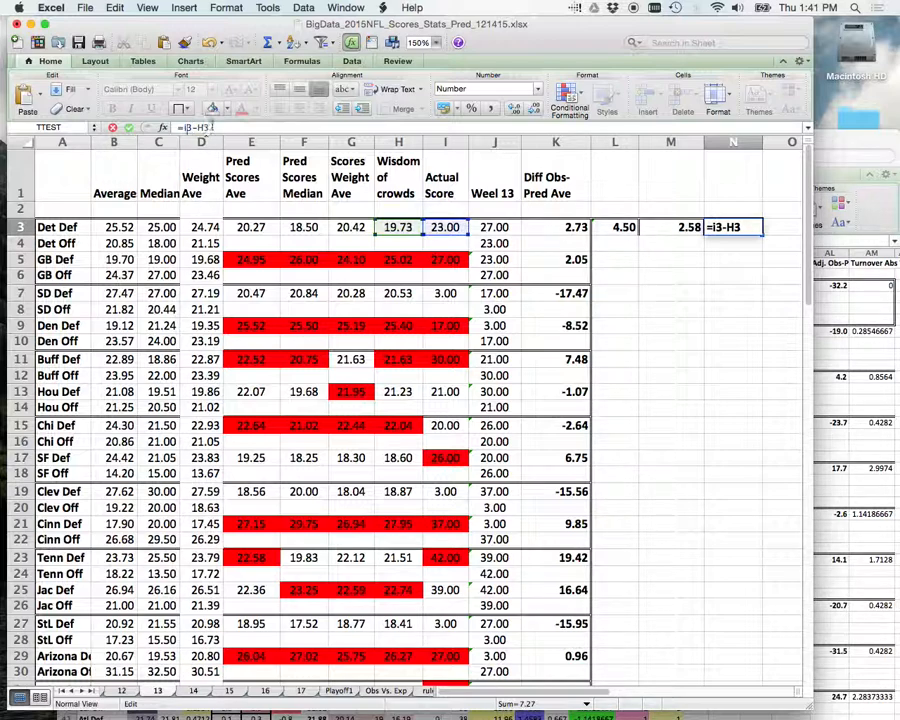
{"action": "key", "text": "Return"}
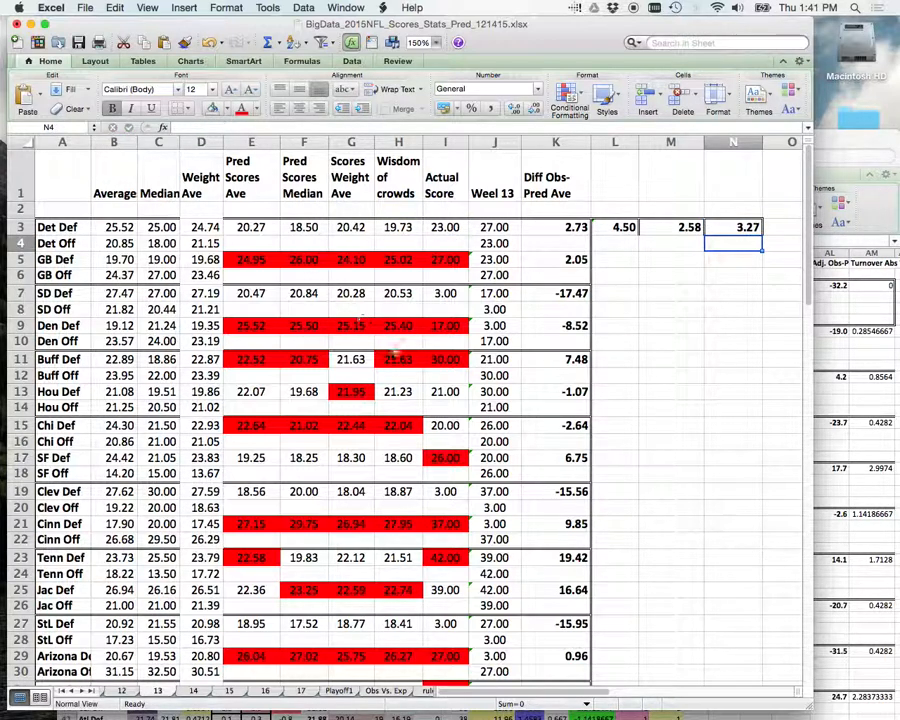
Copy the difference formulas from L3:N3 into L5:N5 as formulas only, check their references, and save the workbook.
{"action": "left_click", "coordinate": [737, 422]}
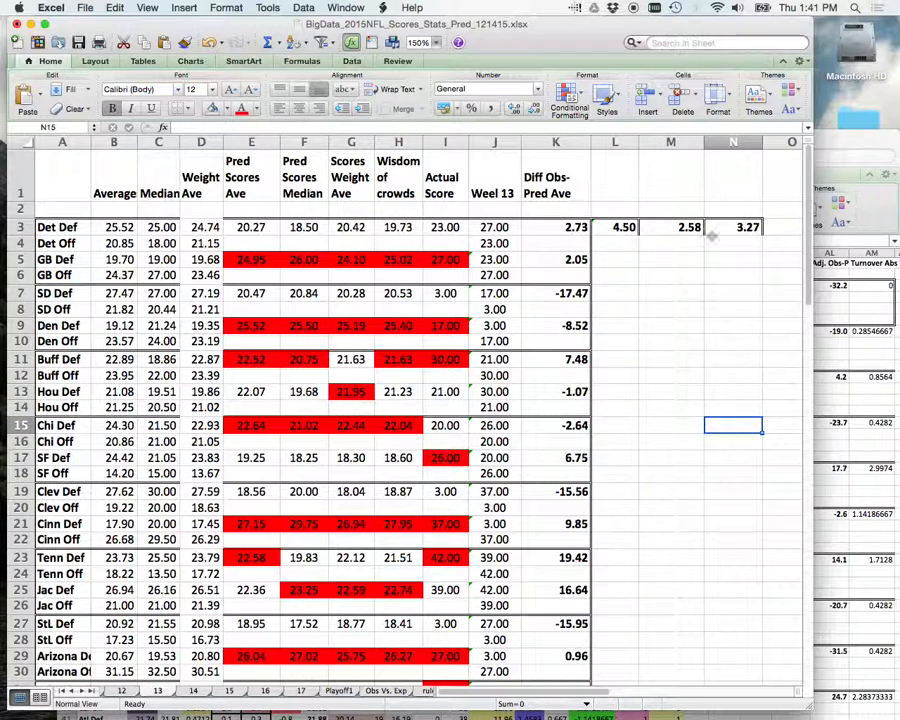
{"action": "left_click_drag", "start_coordinate": [620, 229], "coordinate": [741, 230]}
{"action": "key", "text": "super+c"}
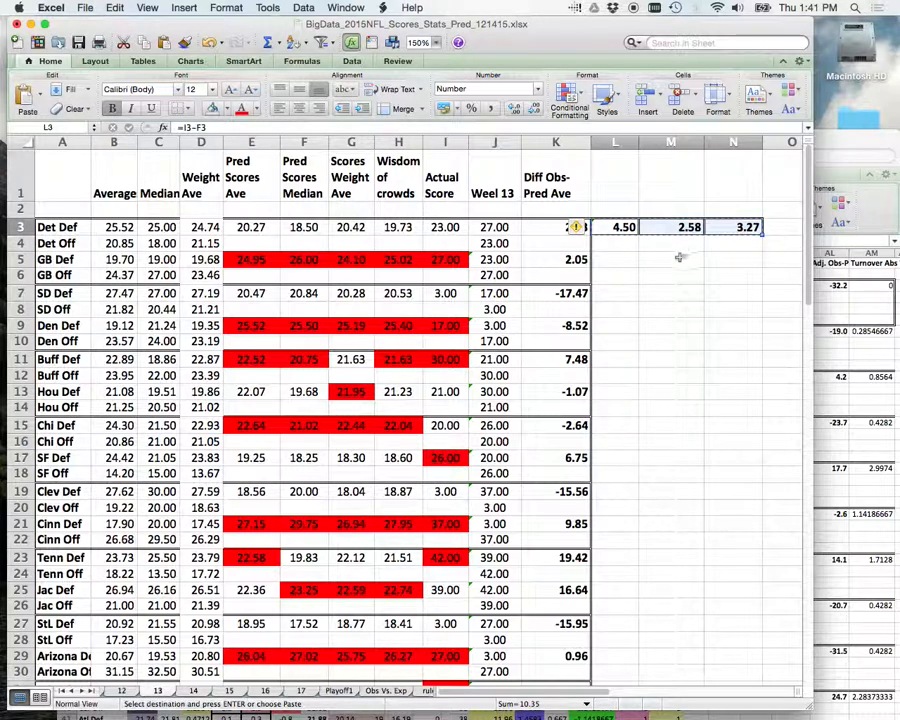
{"action": "left_click_drag", "start_coordinate": [615, 260], "coordinate": [741, 261]}
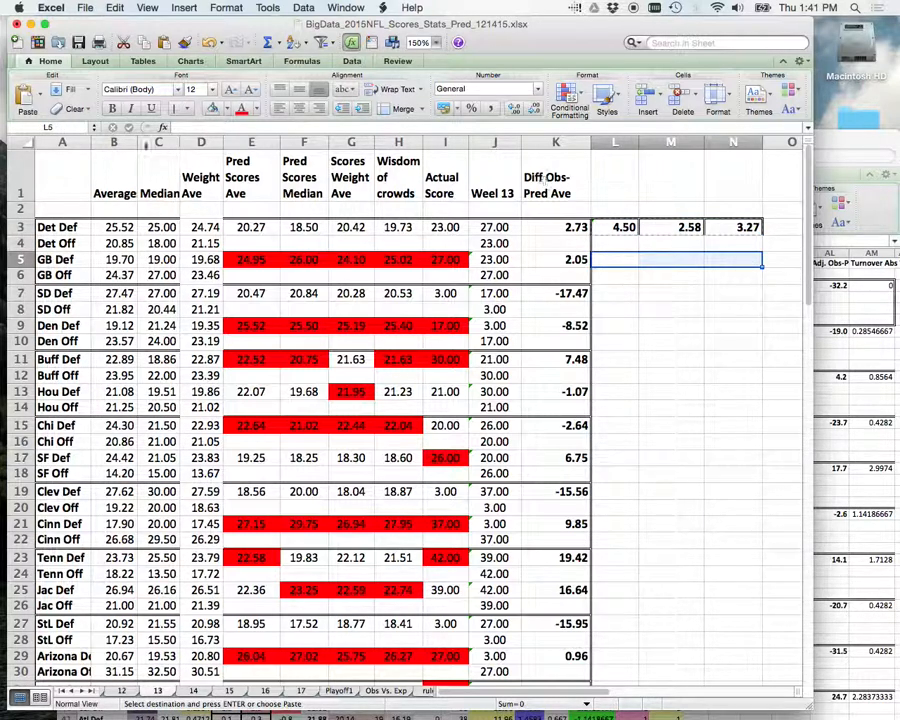
{"action": "left_click", "coordinate": [44, 97]}
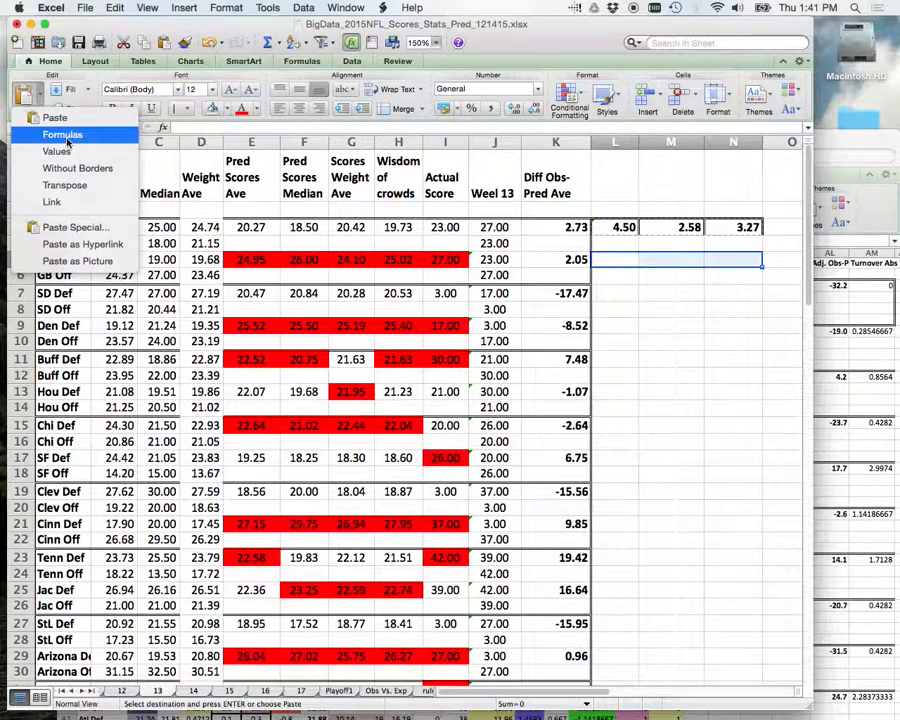
{"action": "left_click", "coordinate": [62, 134]}
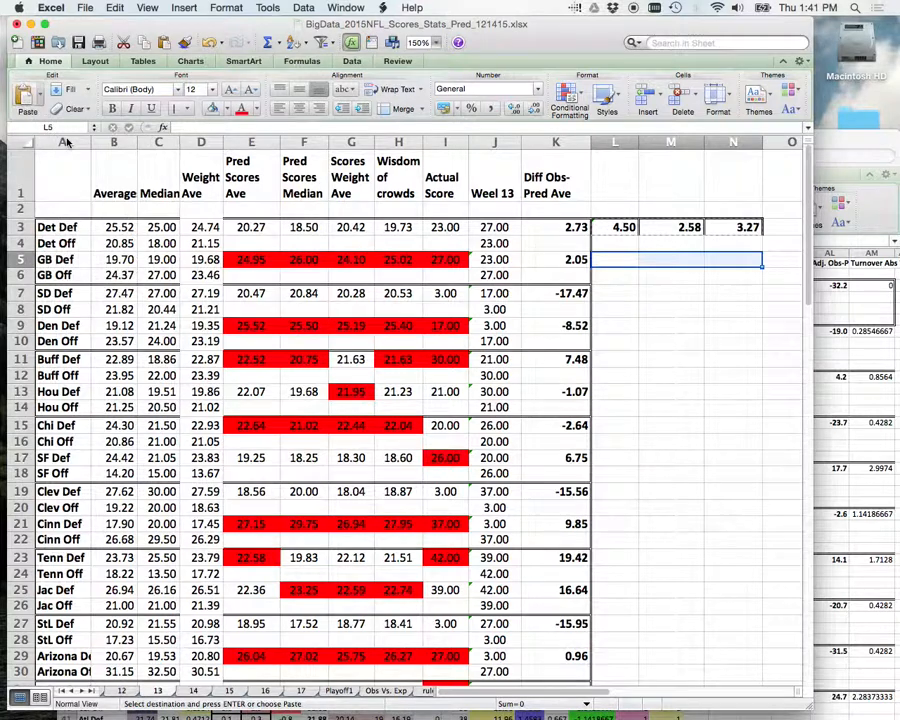
{"action": "left_click", "coordinate": [647, 341]}
{"action": "left_click", "coordinate": [620, 258]}
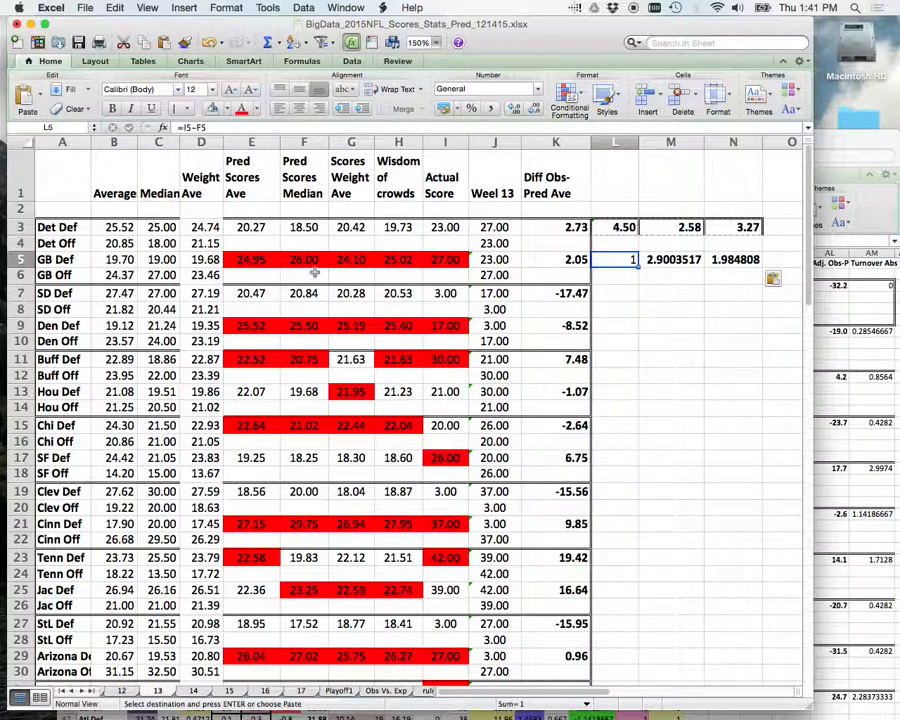
{"action": "key", "text": "Right"}
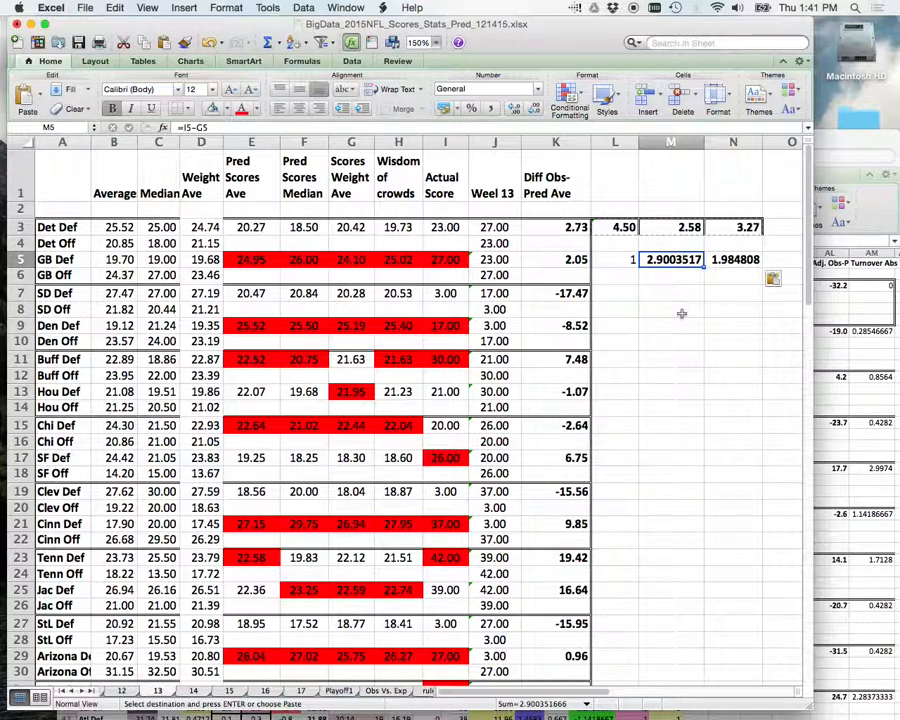
{"action": "left_click_drag", "start_coordinate": [621, 229], "coordinate": [711, 275]}
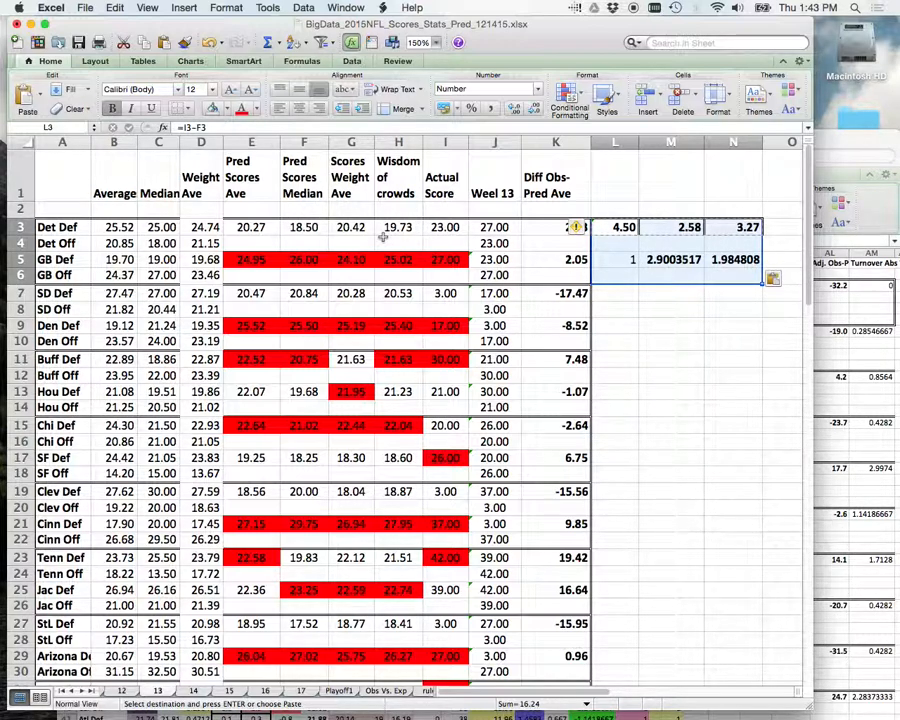
{"action": "key", "text": "super+s"}
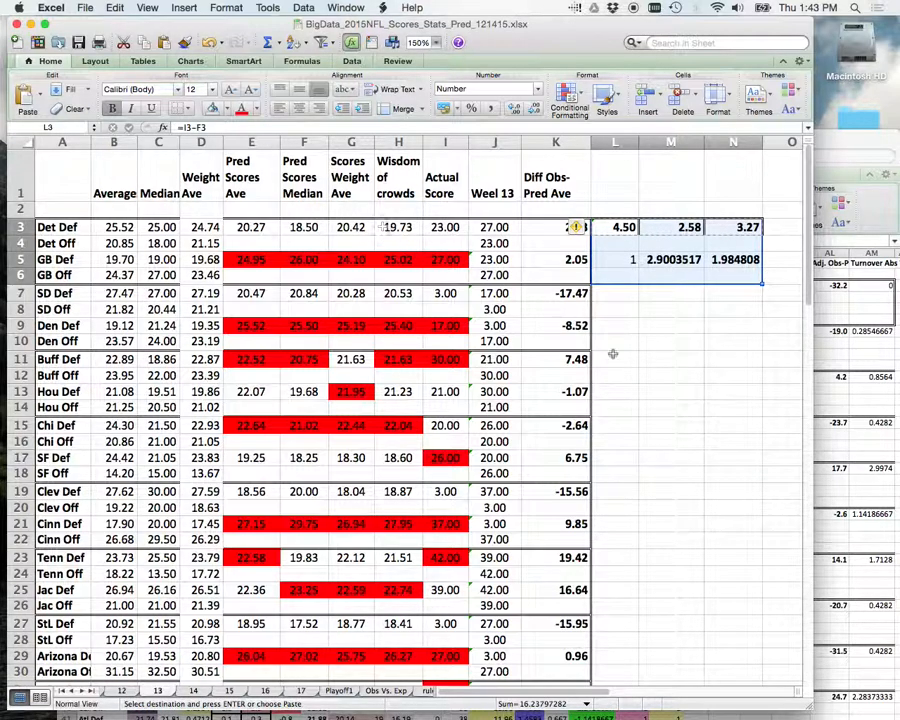
Enter the heading "Act Total vs. Pred. Total" in O1 on sheet 13.
{"action": "scroll", "coordinate": [627, 369], "scroll_direction": "right", "scroll_amount": 5}
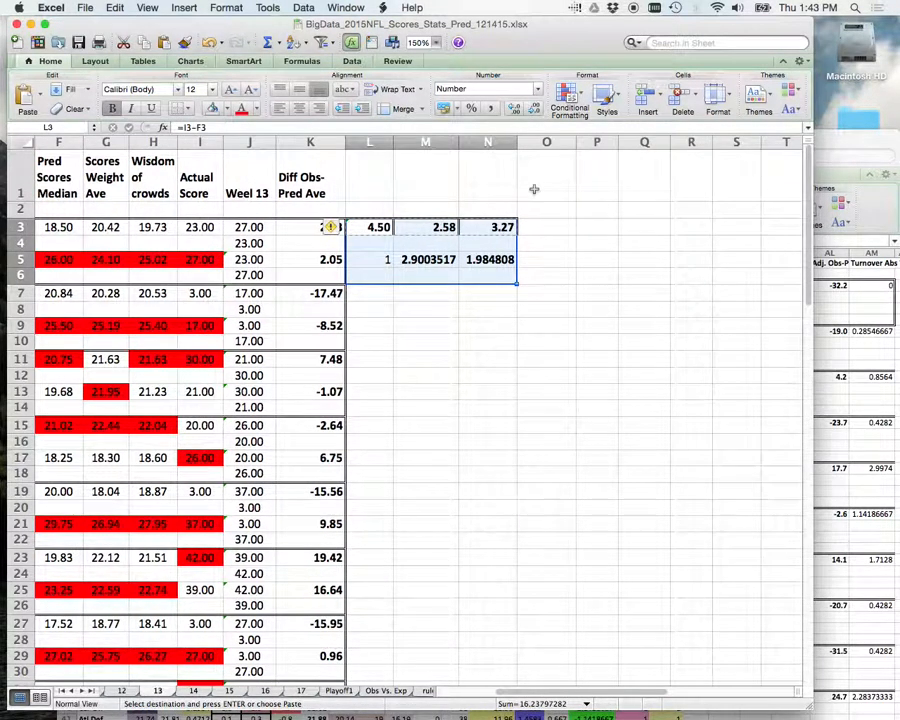
{"action": "left_click", "coordinate": [352, 175]}
{"action": "left_click_drag", "start_coordinate": [330, 175], "coordinate": [510, 125]}
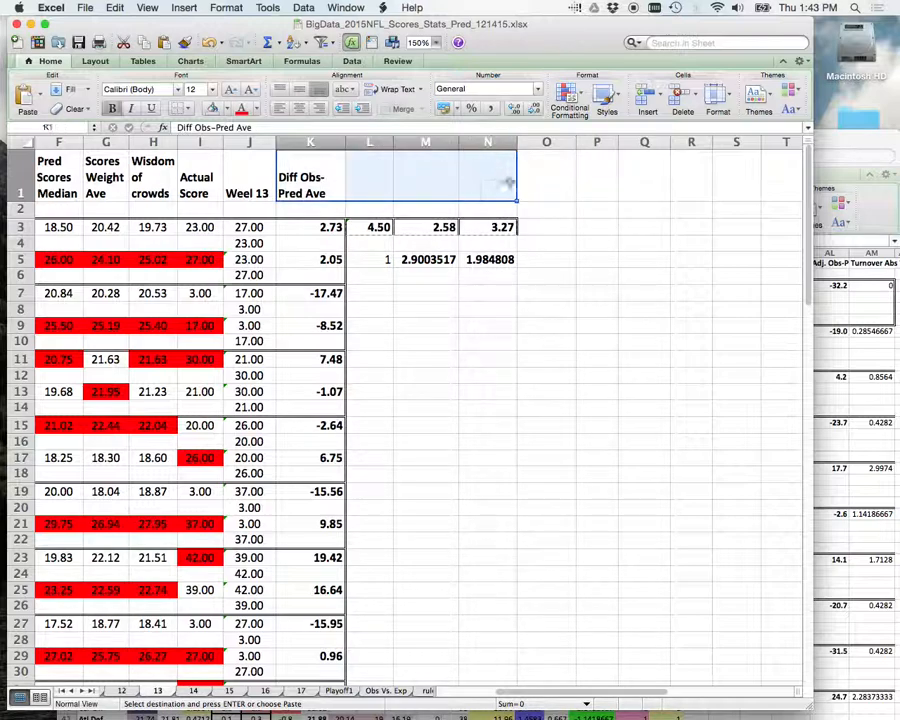
{"action": "left_click", "coordinate": [551, 188]}
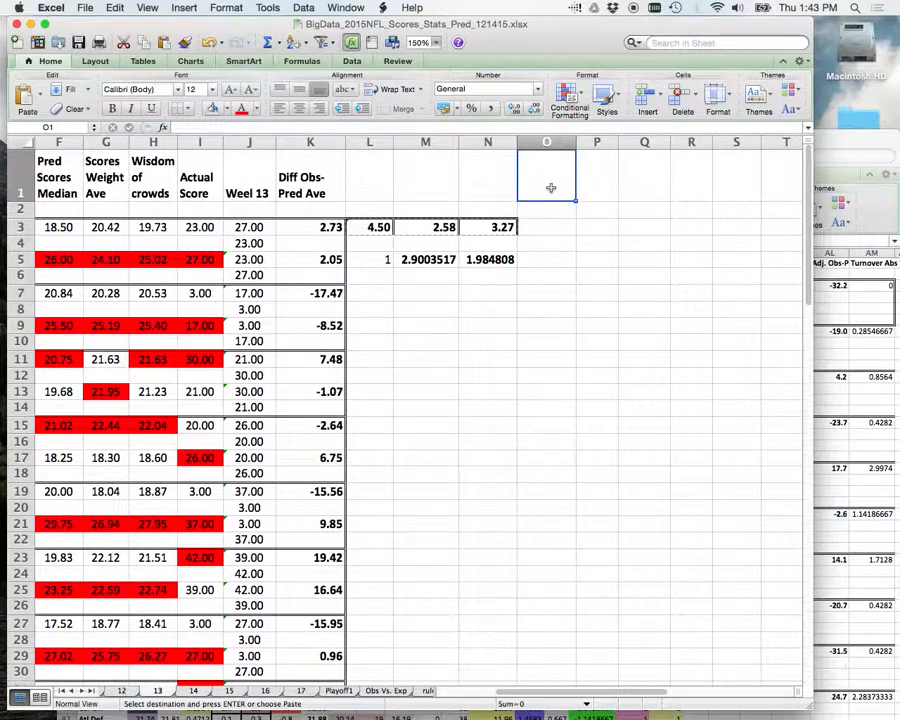
{"action": "type", "text": "Act"}
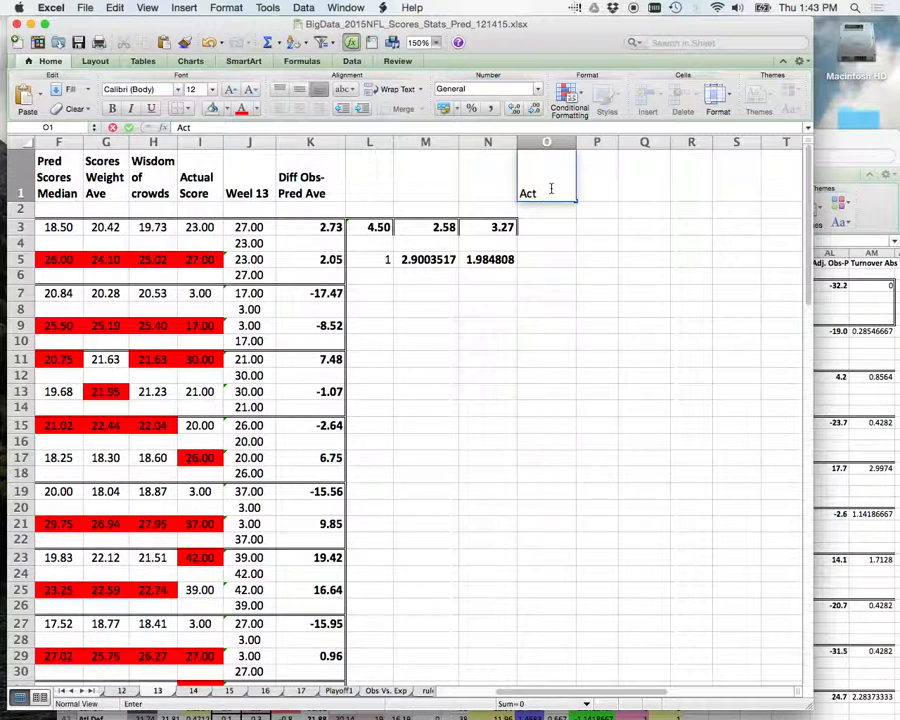
{"action": "type", "text": " Th"}
{"action": "key", "text": "BackSpace"}
{"action": "type", "text": "p"}
{"action": "key", "text": "BackSpace"}
{"action": "type", "text": "otal"}
{"action": "key", "text": "BackSpace"}
{"action": "key", "text": "BackSpace"}
{"action": "key", "text": "BackSpace"}
{"action": "key", "text": "BackSpace"}
{"action": "type", "text": "ota"}
{"action": "key", "text": "BackSpace"}
{"action": "key", "text": "BackSpace"}
{"action": "type", "text": "tal vs."}
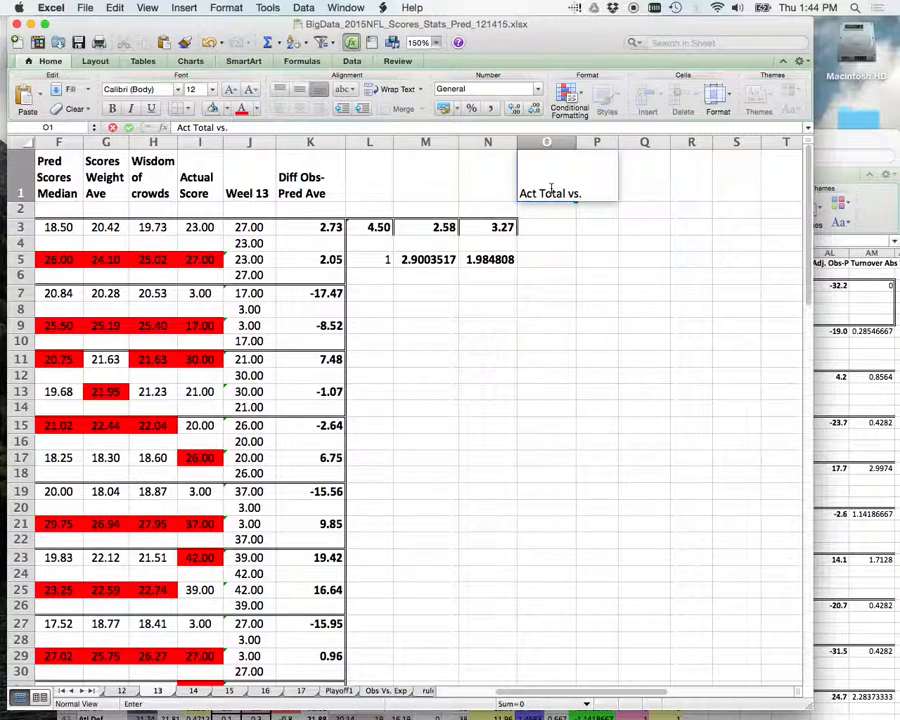
{"action": "type", "text": " Pred. Total"}
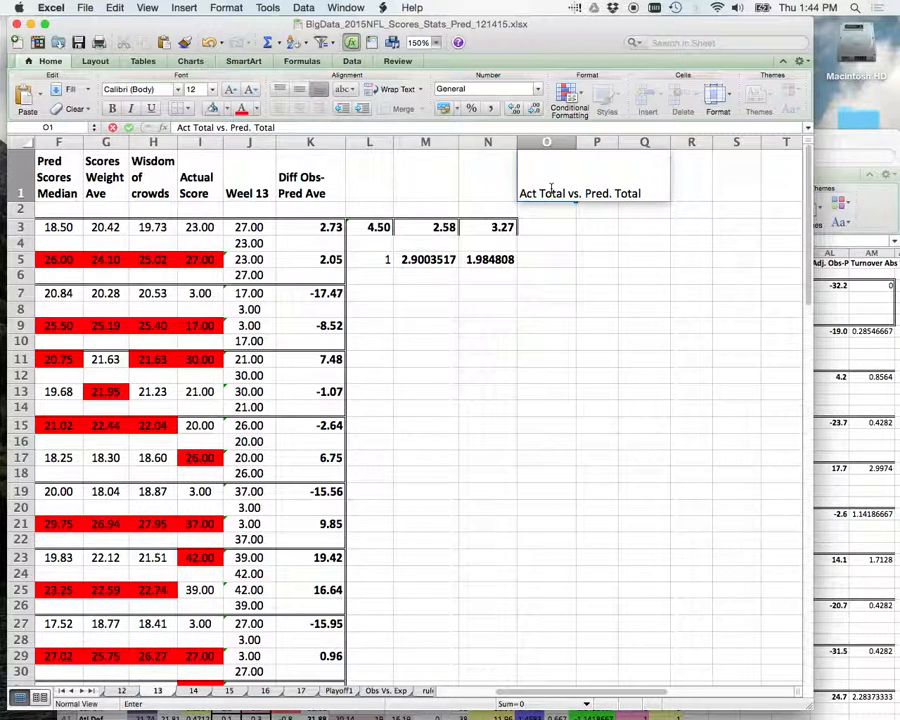
{"action": "left_click", "coordinate": [640, 326]}
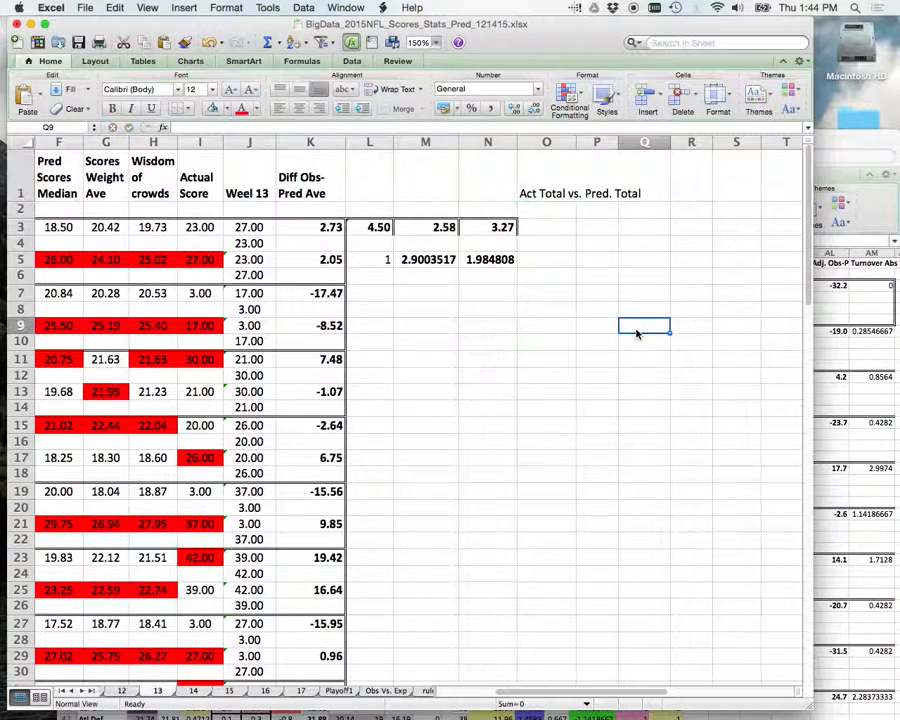
Begin the O3 formula with the game's actual total score as =(I3+I5).
{"action": "left_click", "coordinate": [543, 231]}
{"action": "scroll", "coordinate": [543, 244], "scroll_direction": "left", "scroll_amount": 1}
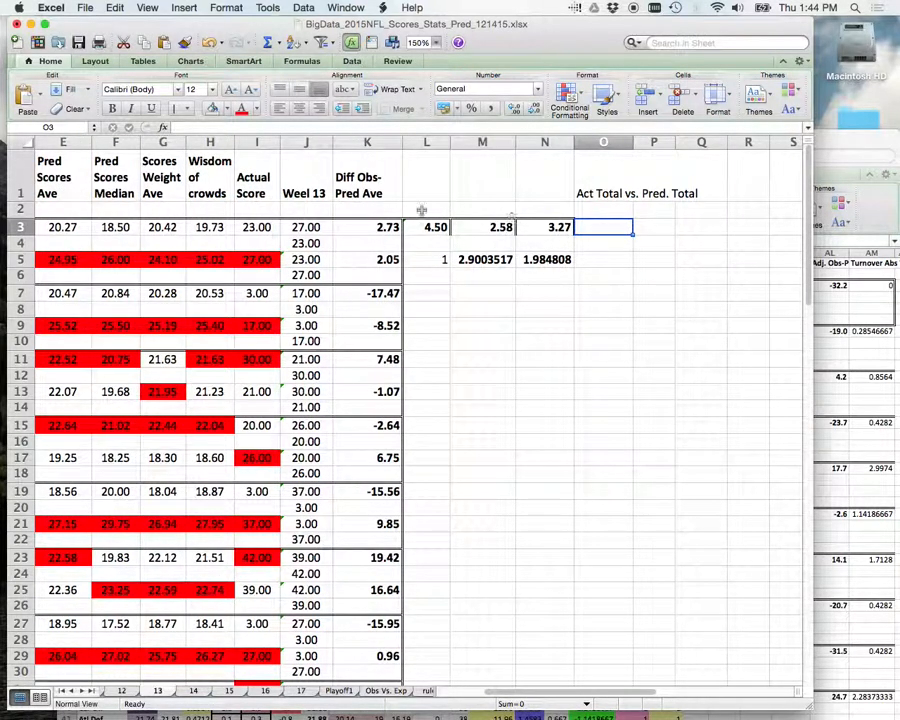
{"action": "left_click", "coordinate": [200, 127]}
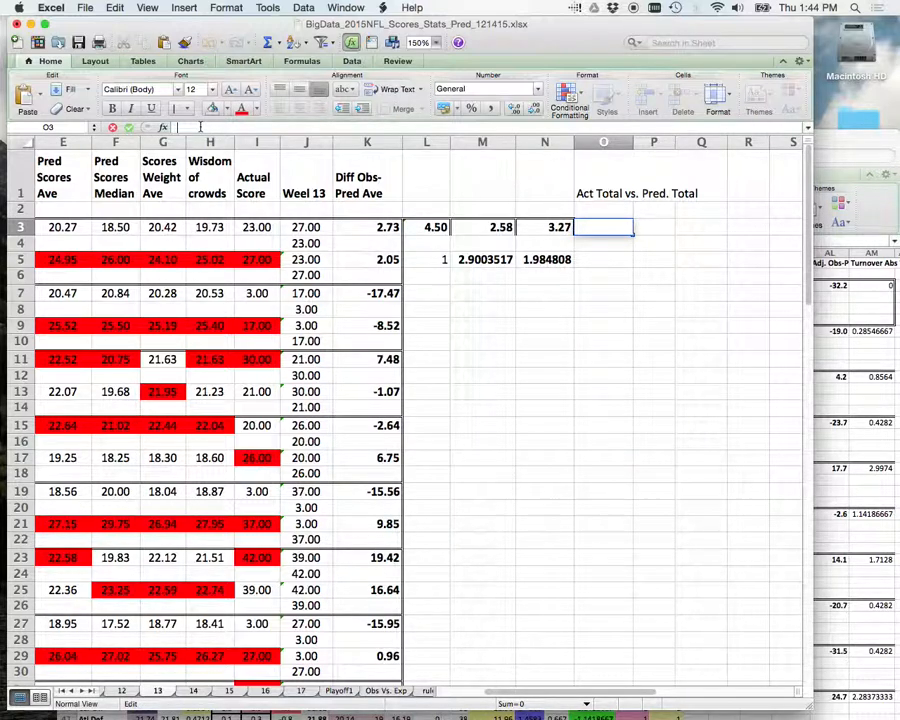
{"action": "type", "text": "========"}
{"action": "key", "text": "BackSpace"}
{"action": "key", "text": "BackSpace"}
{"action": "key", "text": "BackSpace"}
{"action": "key", "text": "BackSpace"}
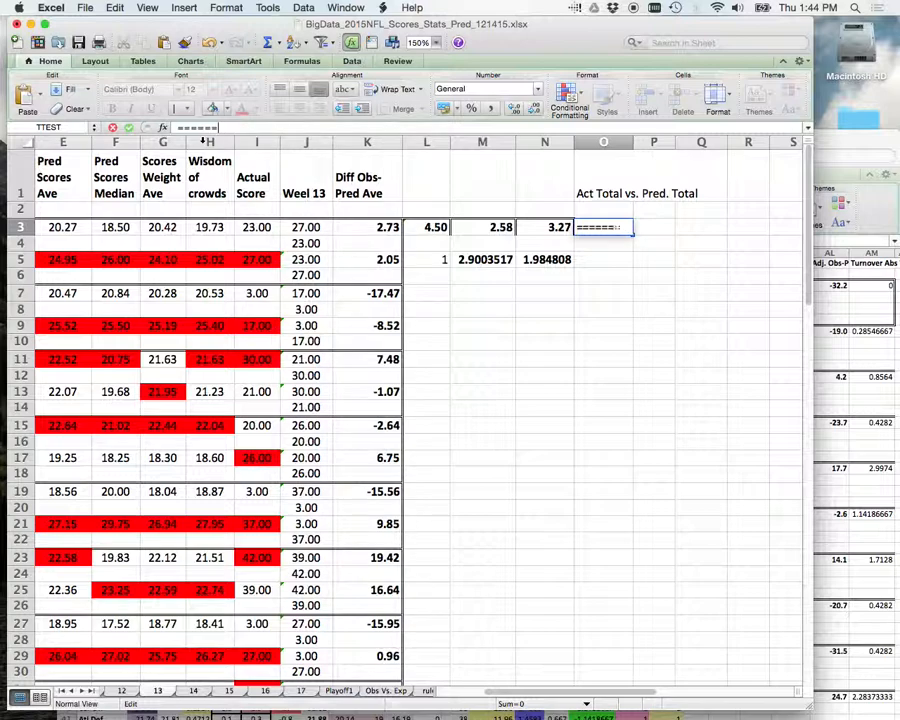
{"action": "key", "text": "BackSpace"}
{"action": "key", "text": "BackSpace"}
{"action": "key", "text": "BackSpace"}
{"action": "left_click", "coordinate": [258, 229]}
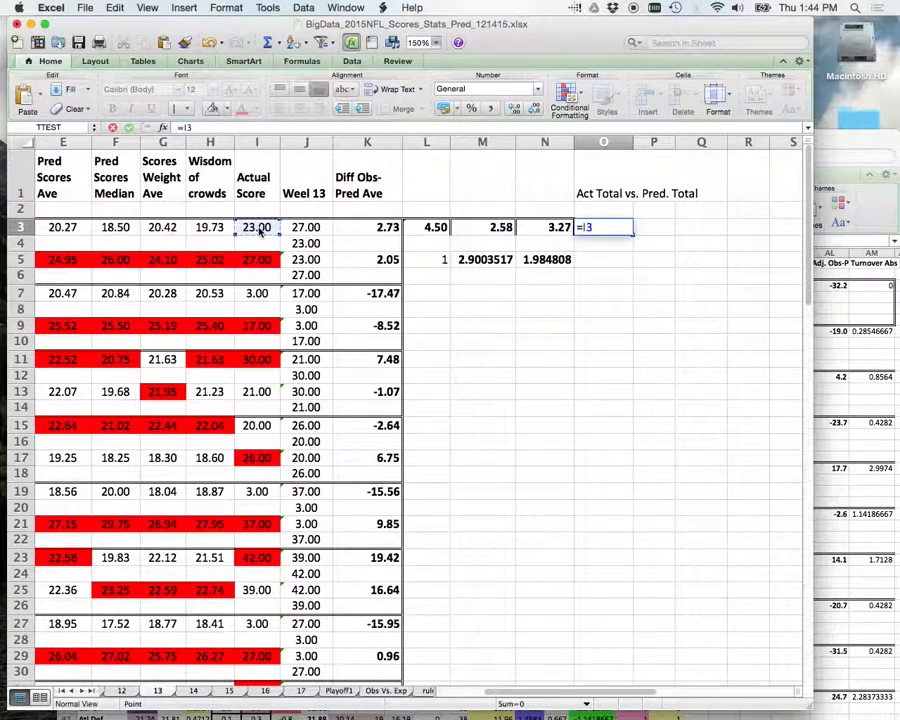
{"action": "type", "text": "+"}
{"action": "left_click", "coordinate": [258, 262]}
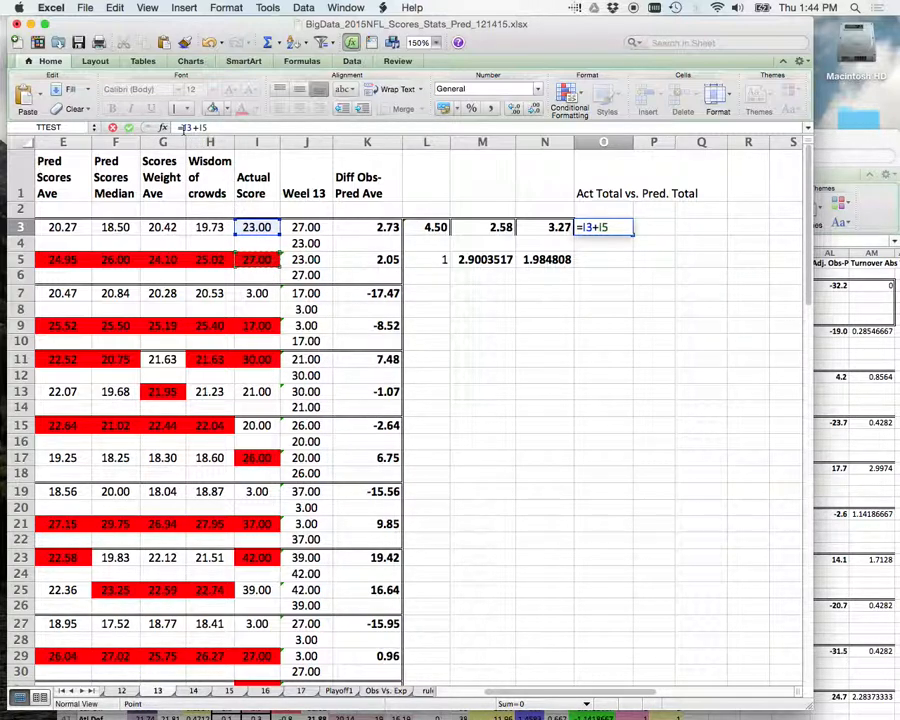
{"action": "left_click", "coordinate": [180, 128]}
{"action": "type", "text": "("}
{"action": "left_click", "coordinate": [214, 130]}
{"action": "type", "text": ")"}
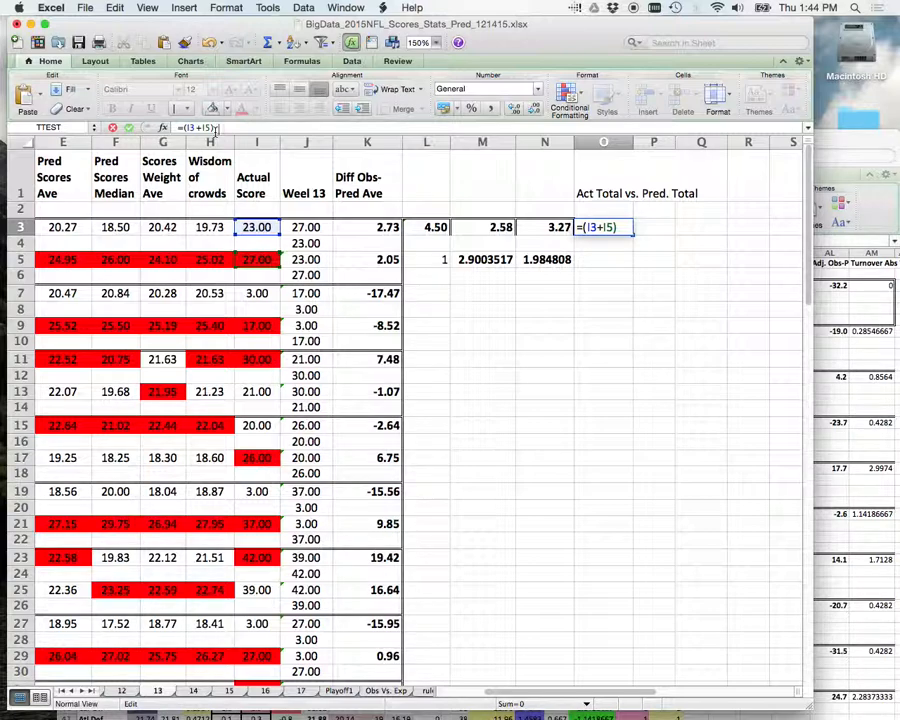
Complete the O3 formula as =(I3+I5)-(E3+E5) to subtract the predicted average total, and check the entered formula.
{"action": "type", "text": "-("}
{"action": "scroll", "coordinate": [196, 274], "scroll_direction": "left", "scroll_amount": 4}
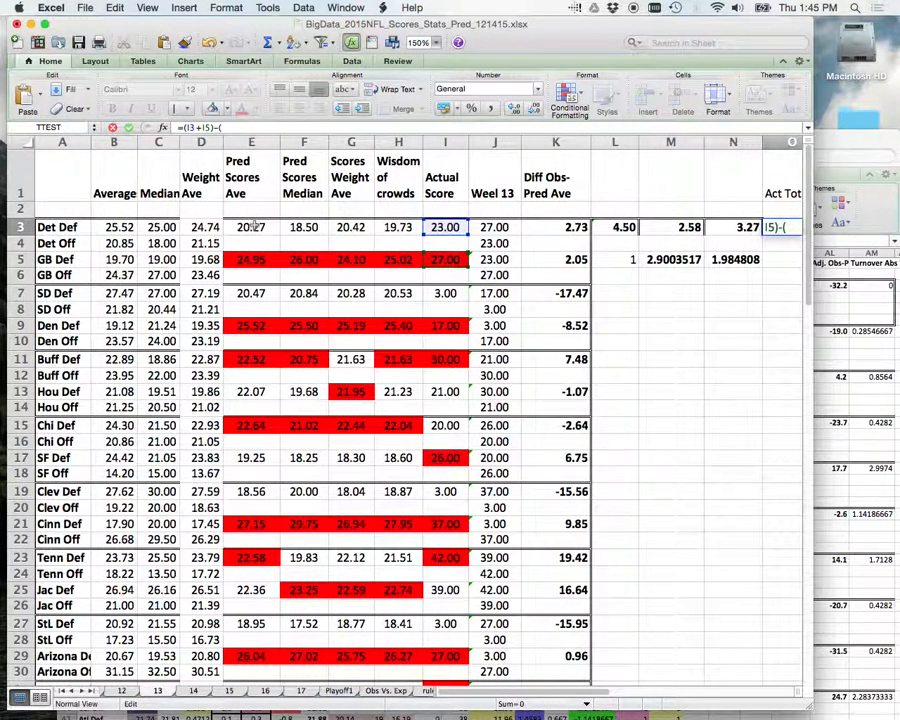
{"action": "left_click", "coordinate": [254, 228]}
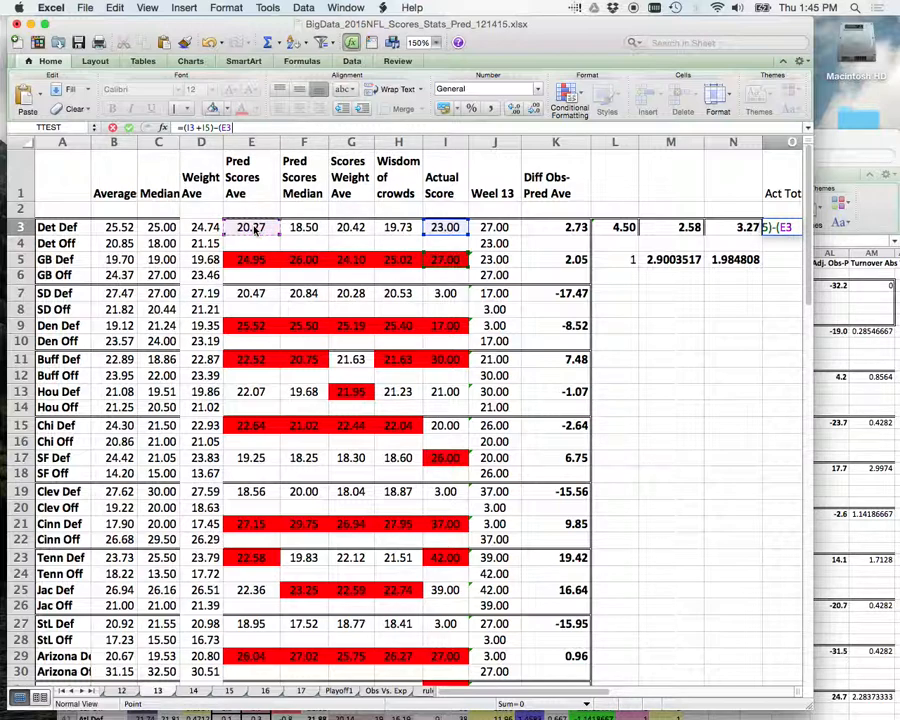
{"action": "type", "text": "+"}
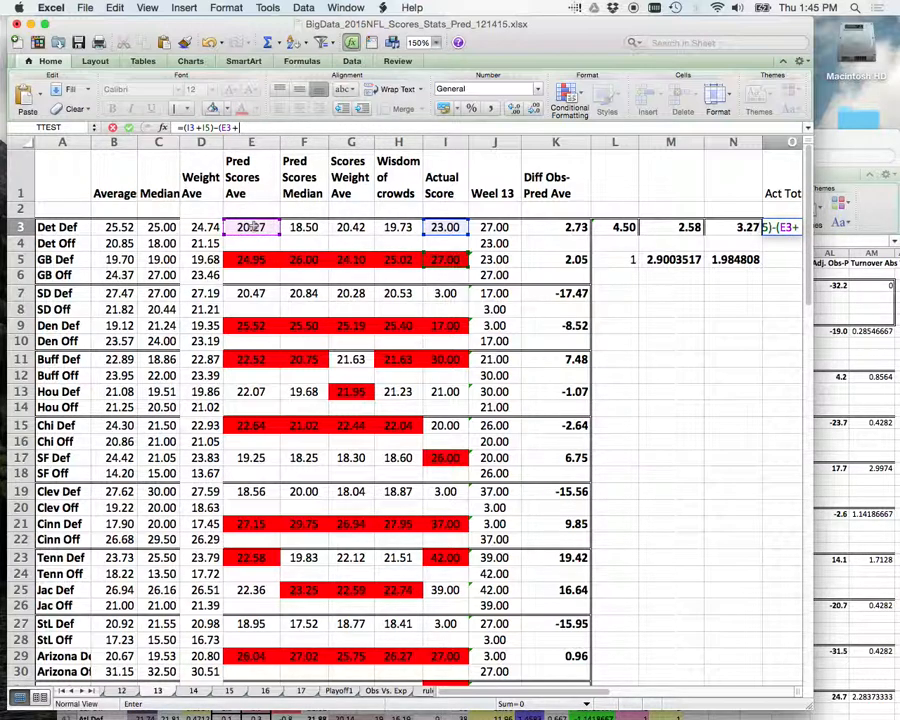
{"action": "left_click", "coordinate": [260, 260]}
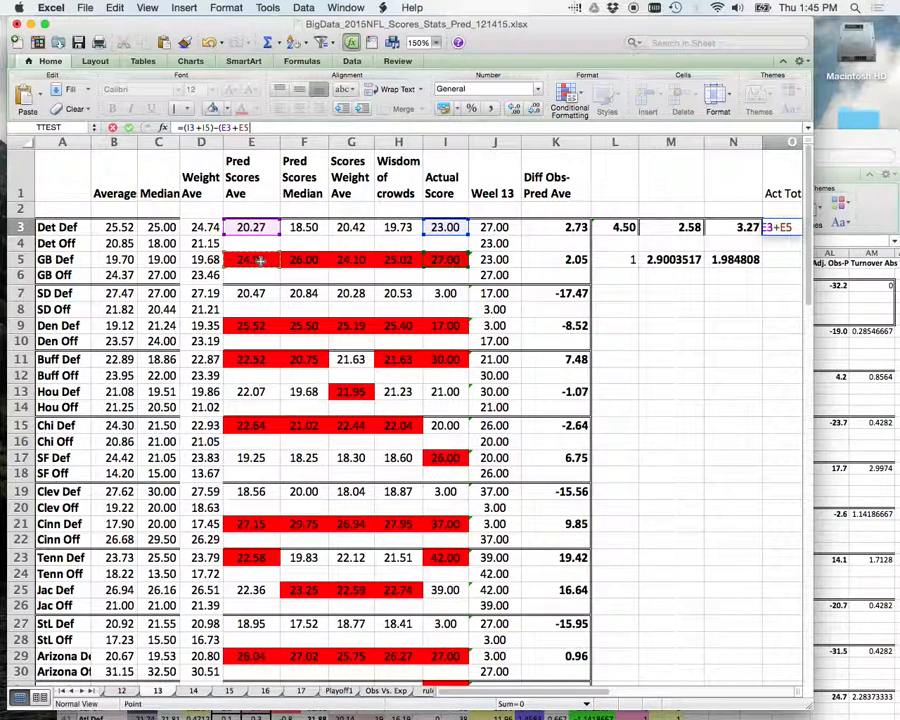
{"action": "type", "text": ")"}
{"action": "key", "text": "Return"}
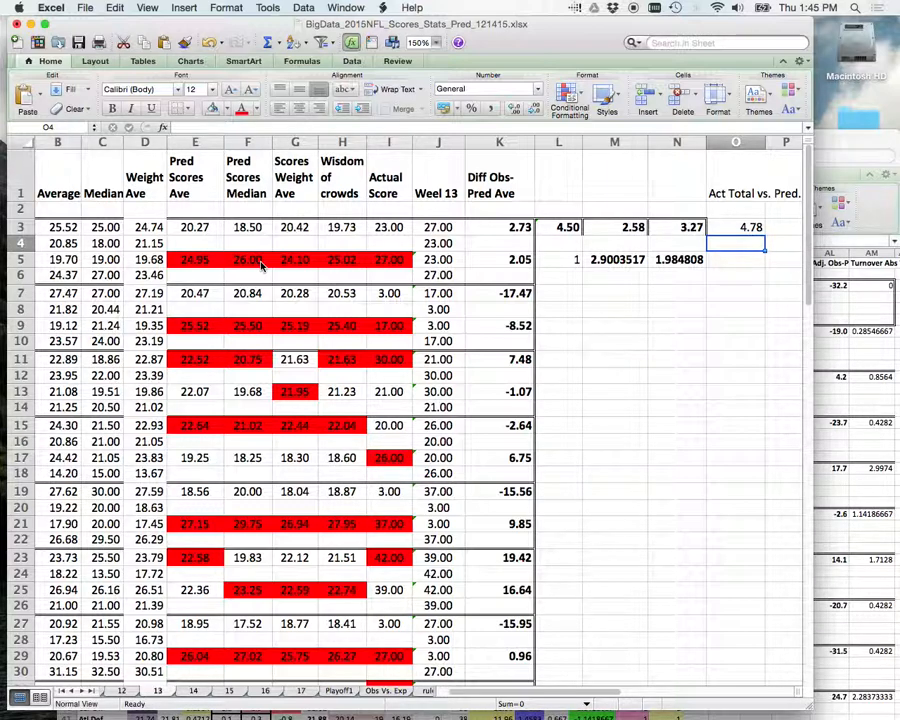
{"action": "scroll", "coordinate": [533, 348], "scroll_direction": "right", "scroll_amount": 1}
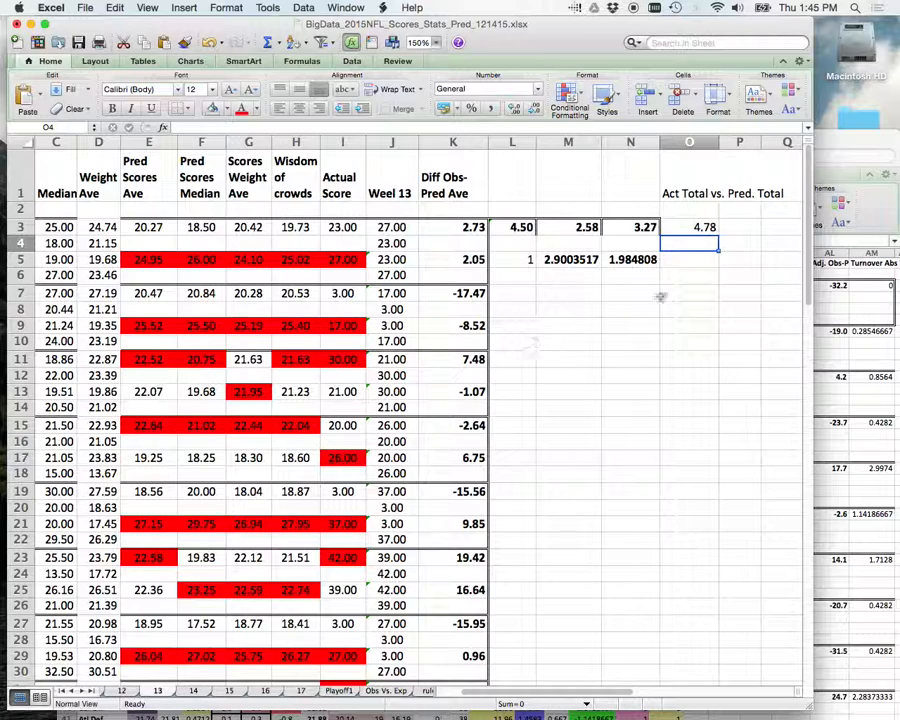
{"action": "mouse_move", "coordinate": [699, 227]}
{"action": "left_mouse_down"}
{"action": "mouse_move", "coordinate": [692, 256]}
{"action": "mouse_move", "coordinate": [704, 227]}
{"action": "left_mouse_up"}
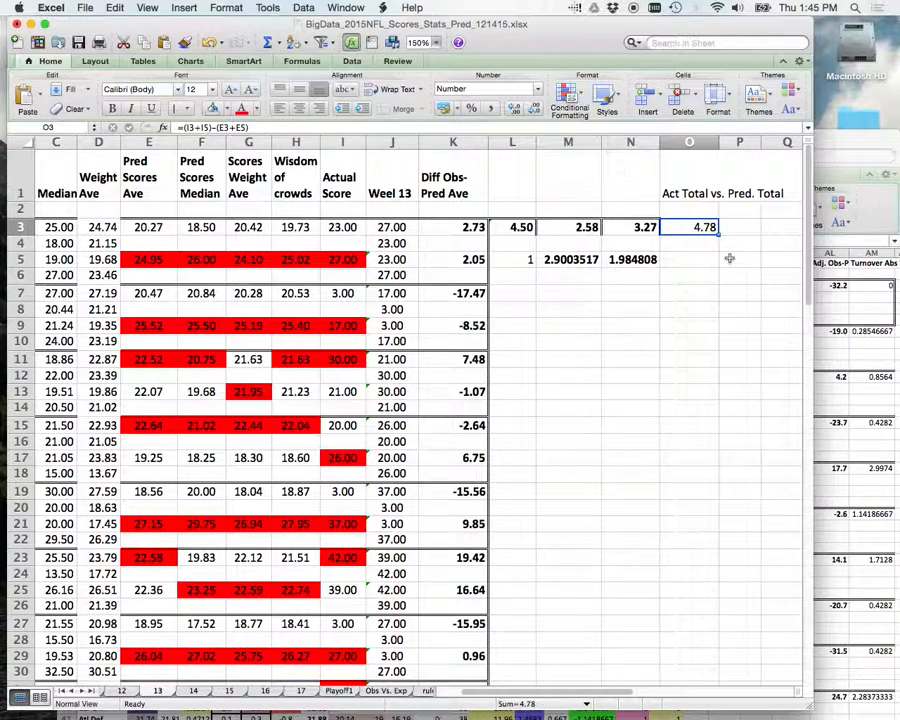
{"action": "left_click", "coordinate": [728, 259]}
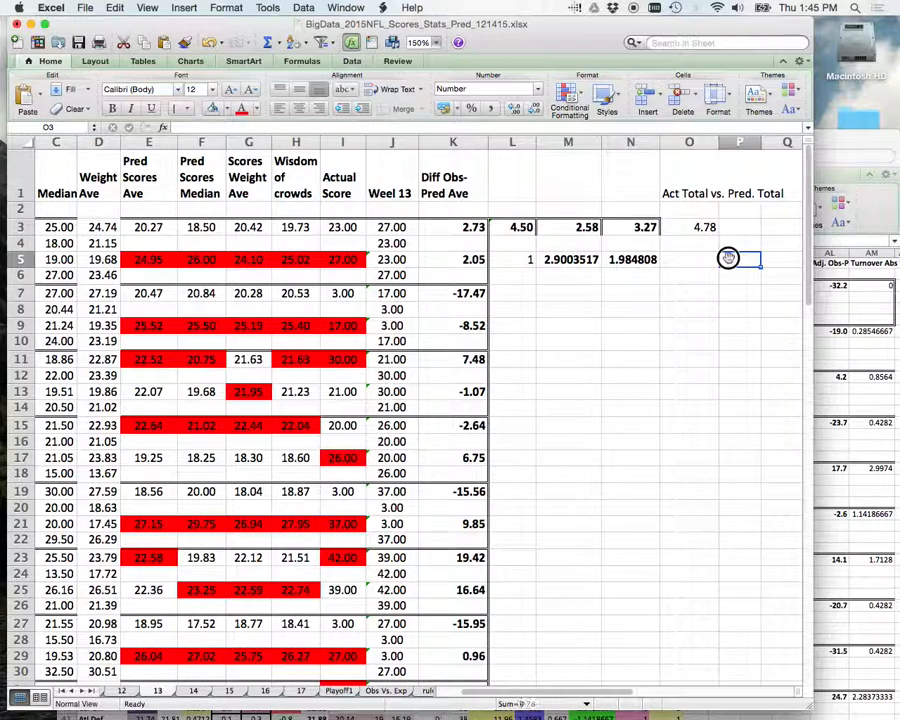
{"action": "left_click", "coordinate": [703, 222]}
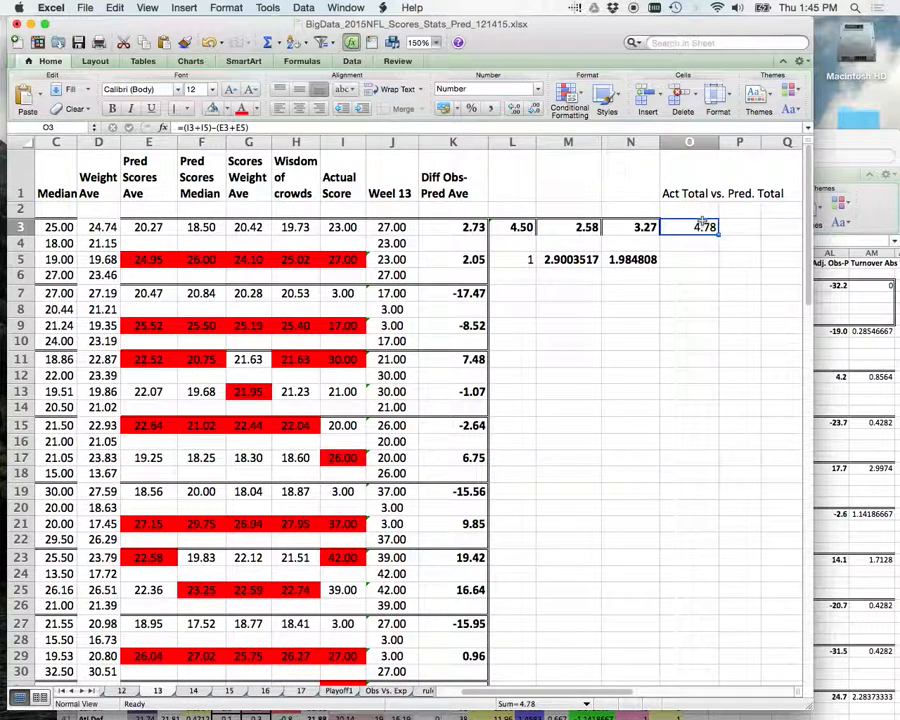